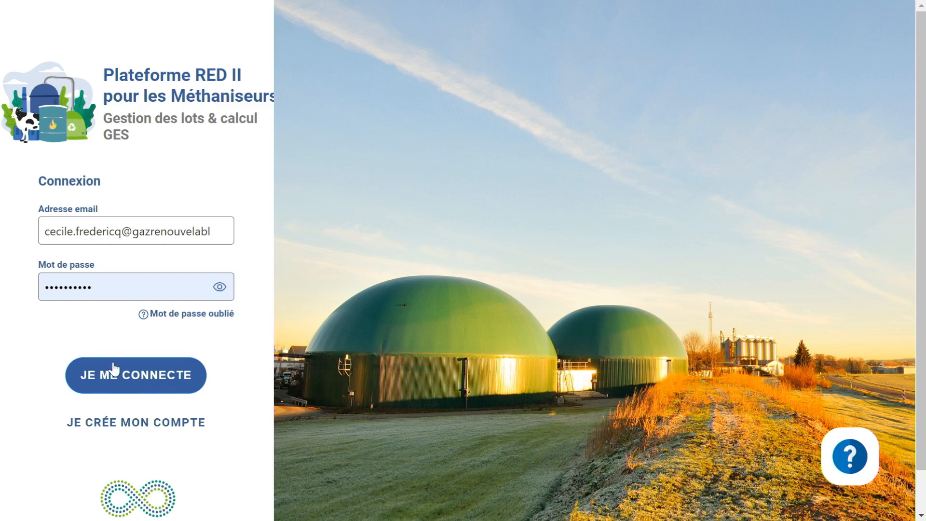
Remove the stray trailing characters from the email address, choose the saved login with its password, and sign in
click(140, 380)
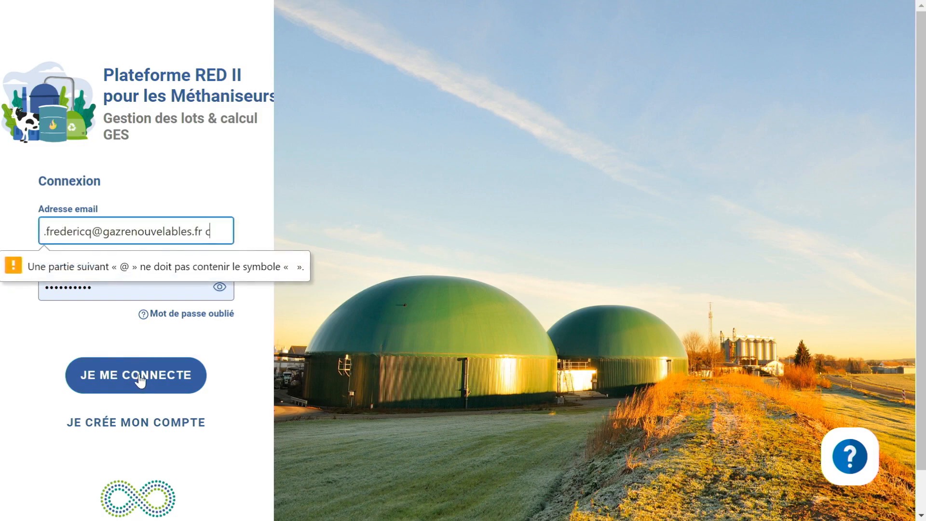
key(BackSpace)
key(BackSpace)
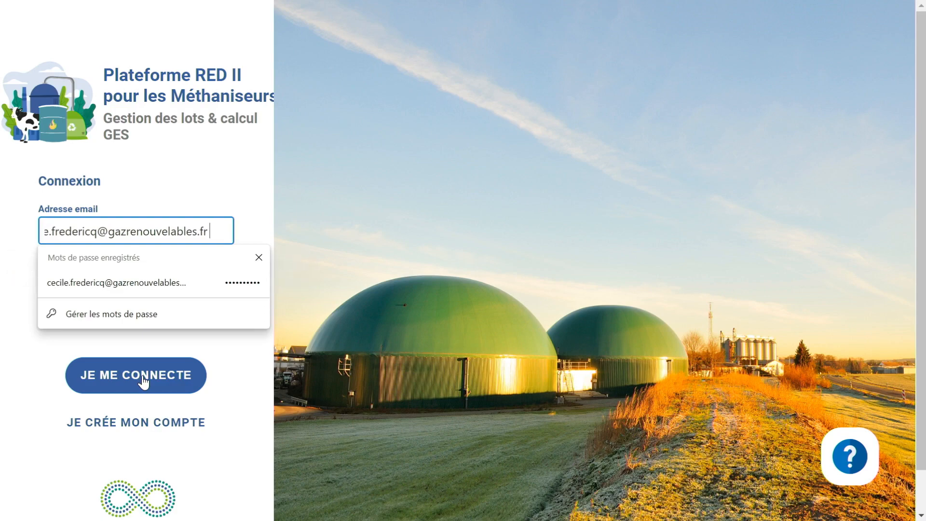
click(123, 283)
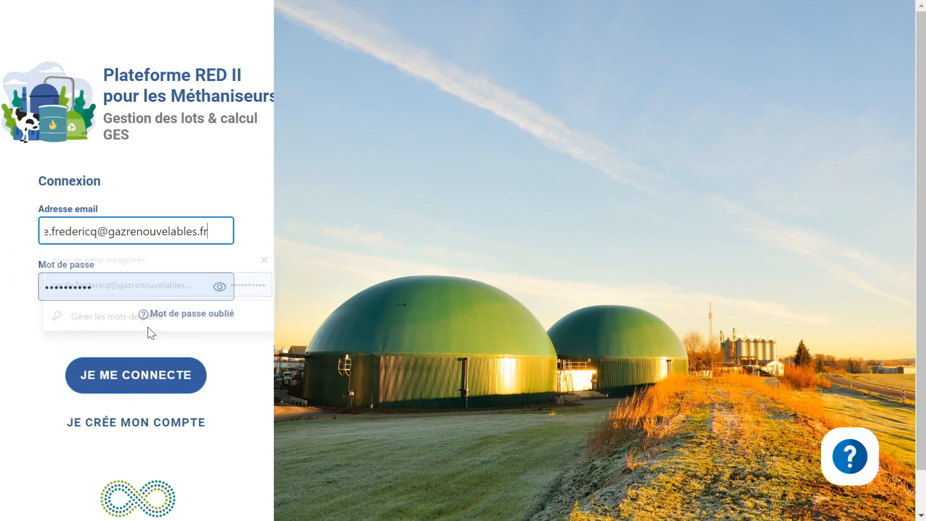
click(141, 385)
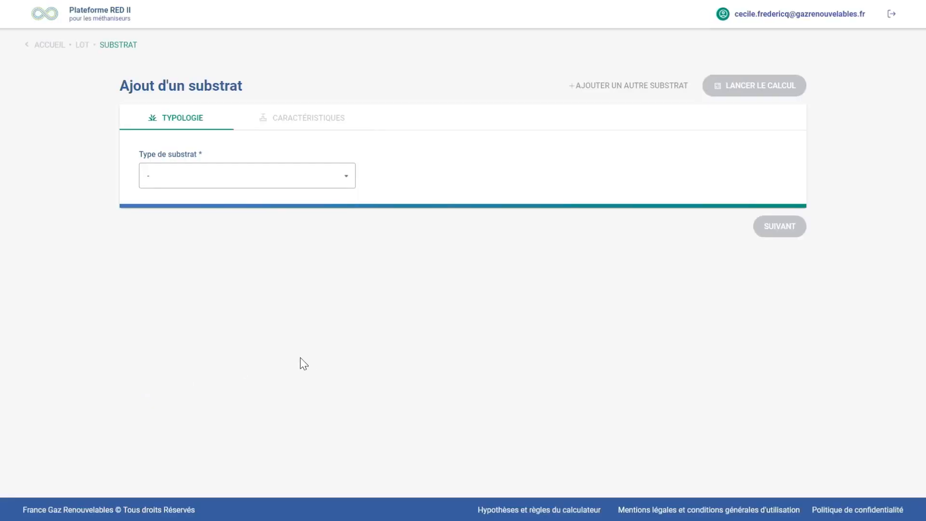
Return to the home page, open the profile management page and set the biogas valorisation mode to Injection
click(48, 44)
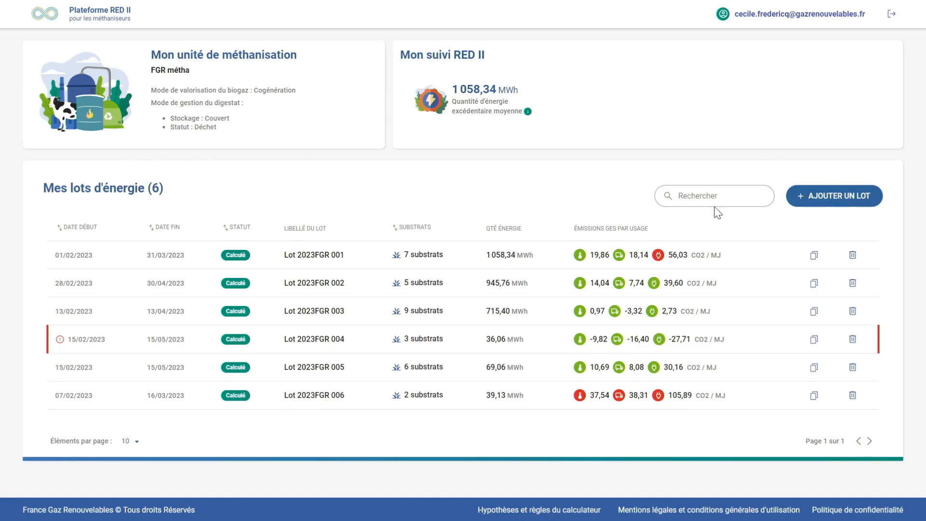
mouse_move(524, 115)
click(723, 15)
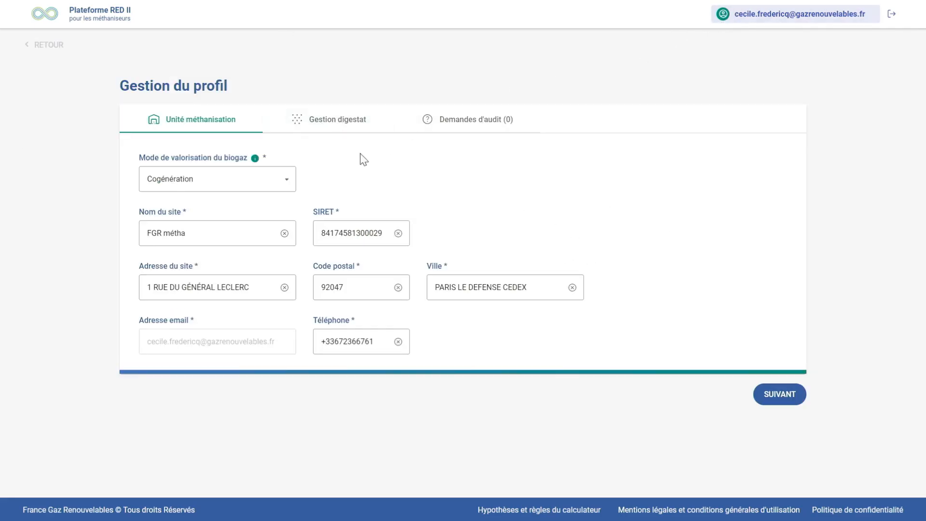
click(286, 181)
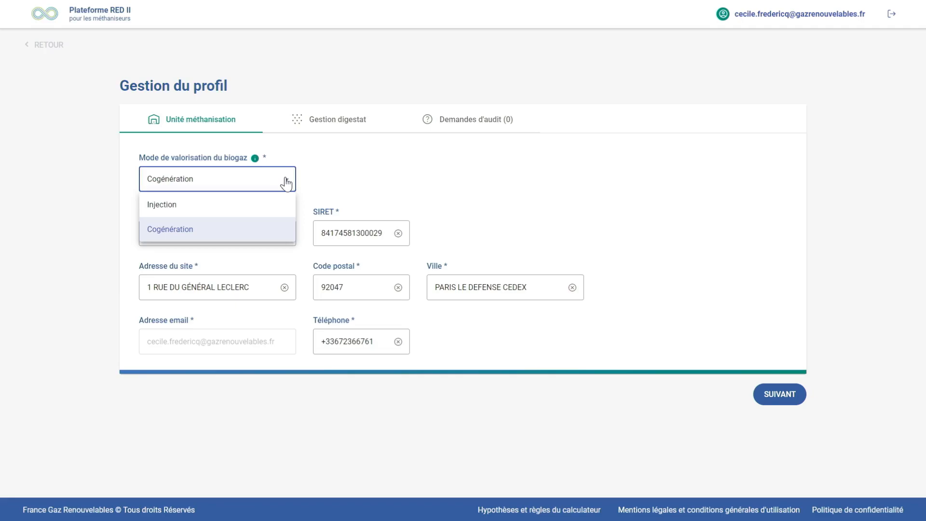
click(270, 210)
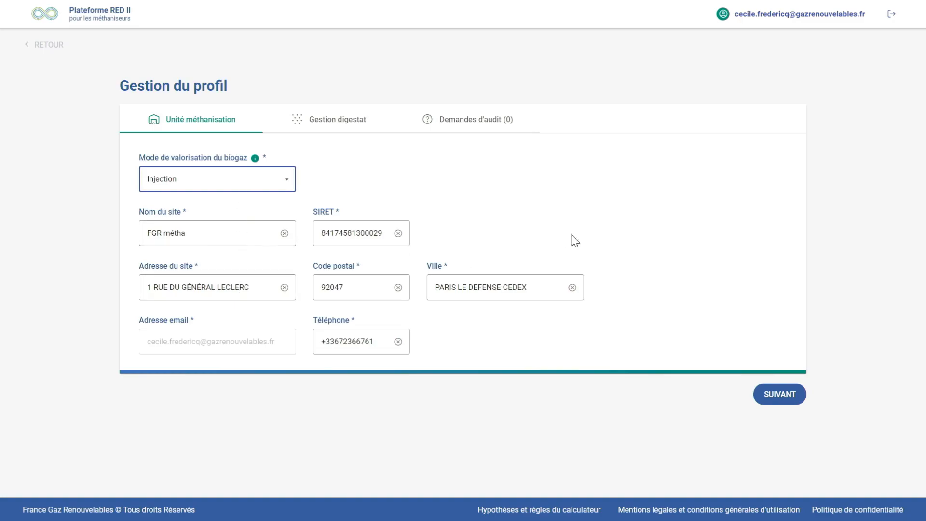
Review the profile's digestate storage and status options with their help notes, and view the audit requests
click(349, 125)
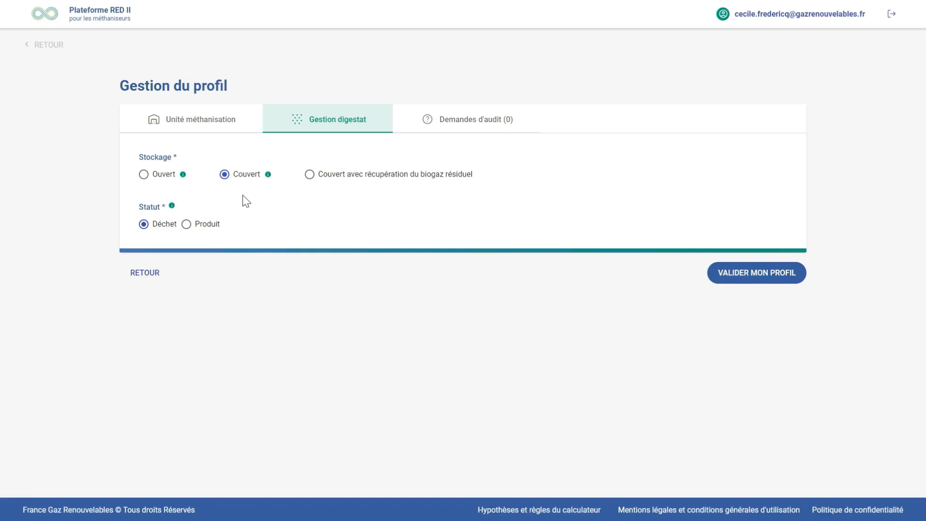
mouse_move(268, 176)
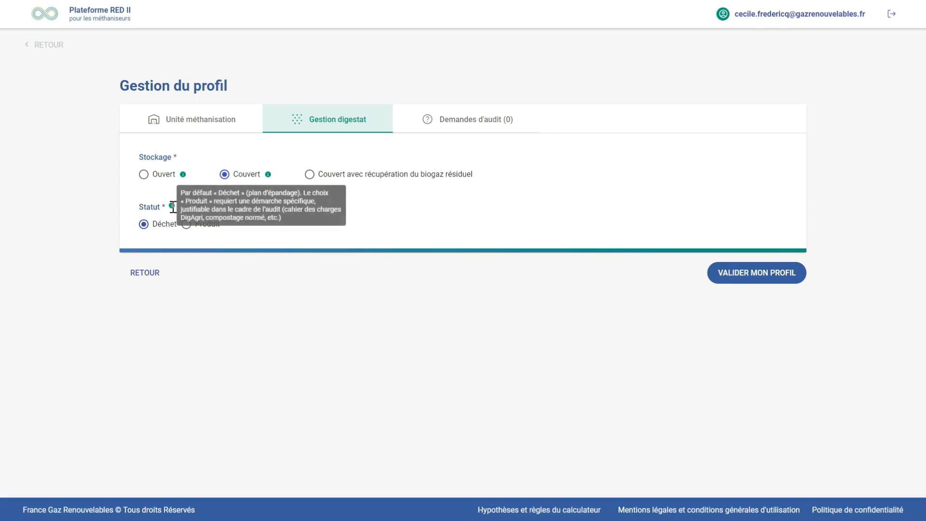
mouse_move(172, 206)
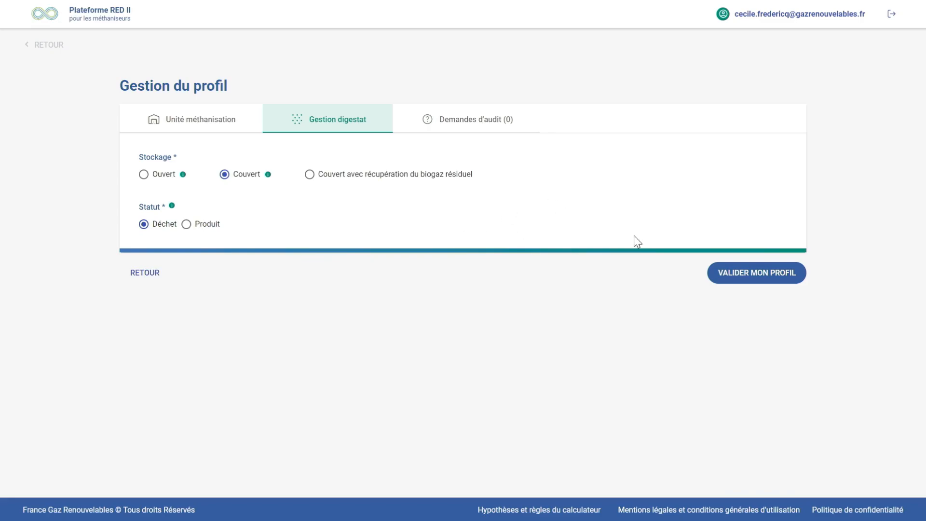
click(480, 127)
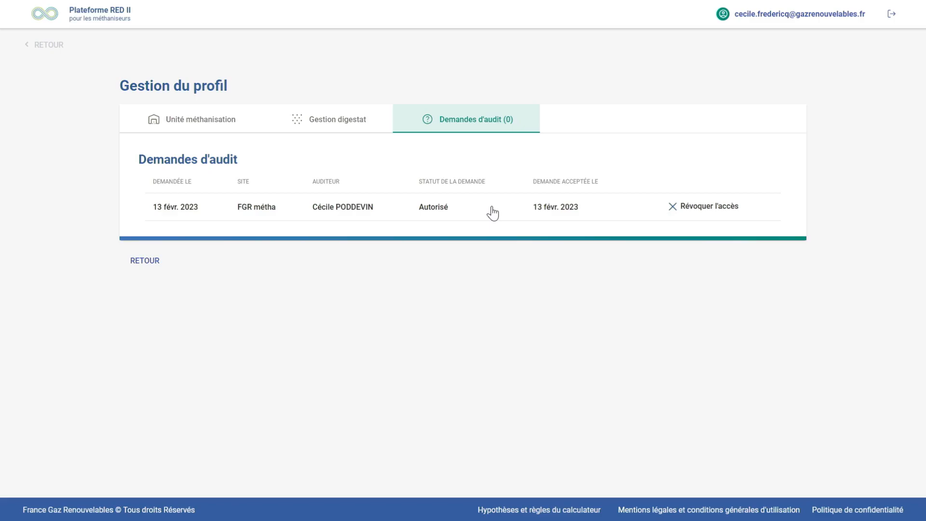
Set the methanisation unit's biogas valorisation mode back to Cogénération and continue with the profile
click(211, 124)
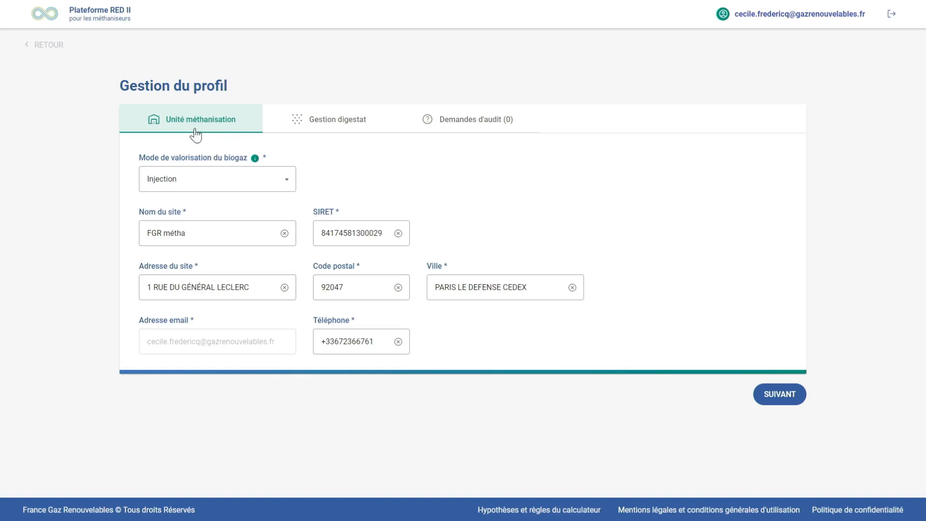
click(286, 188)
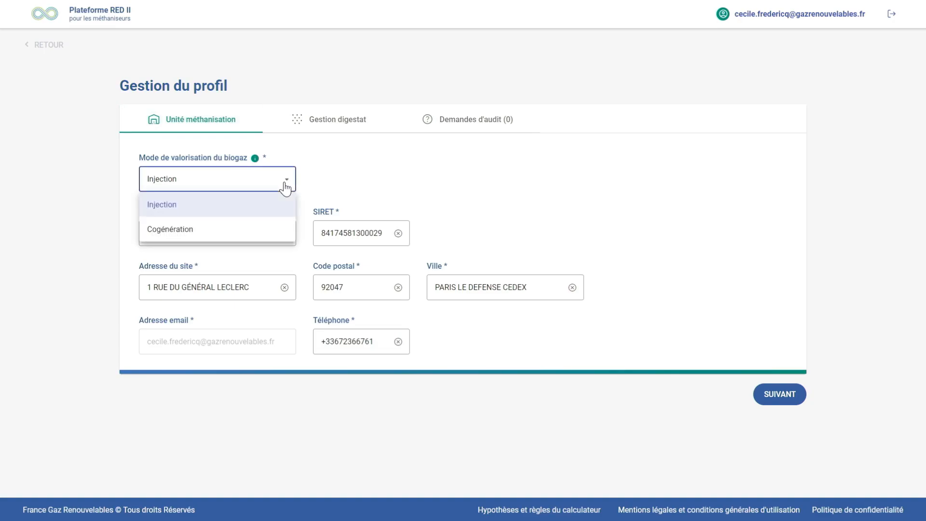
click(259, 230)
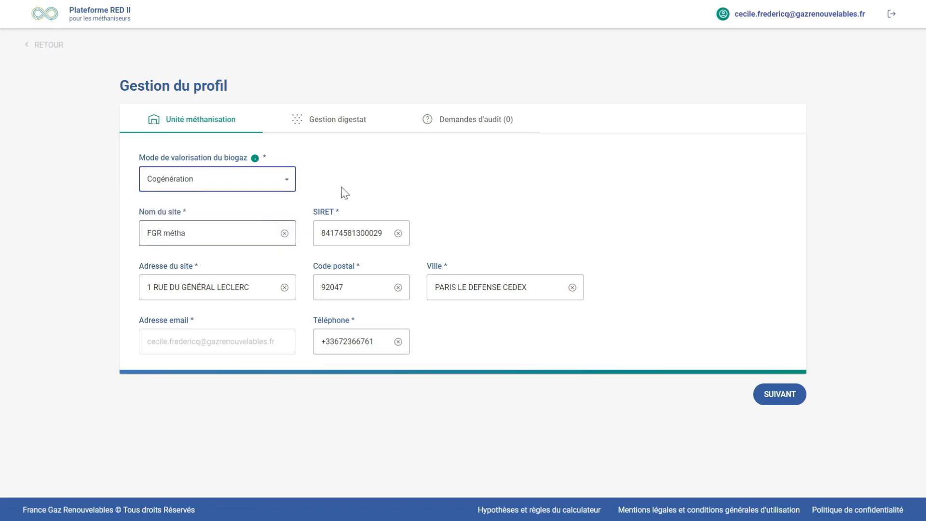
click(790, 393)
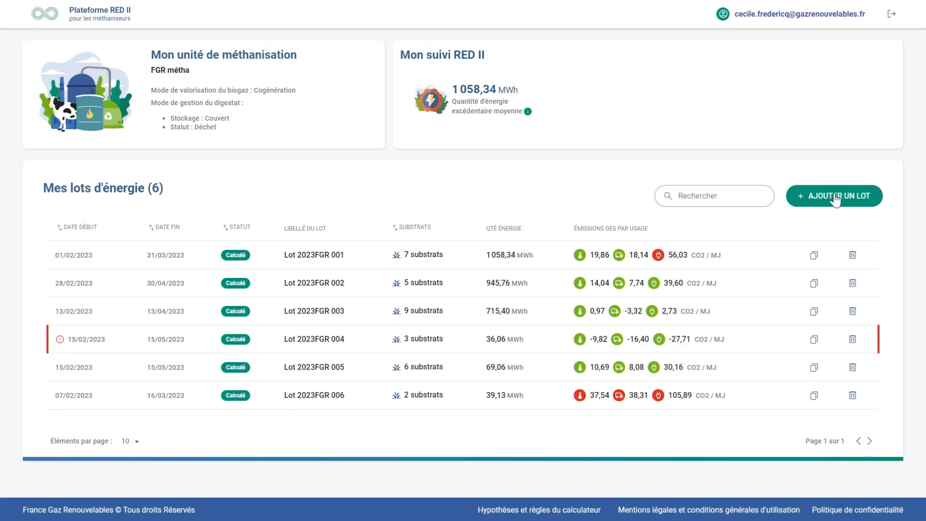
click(835, 199)
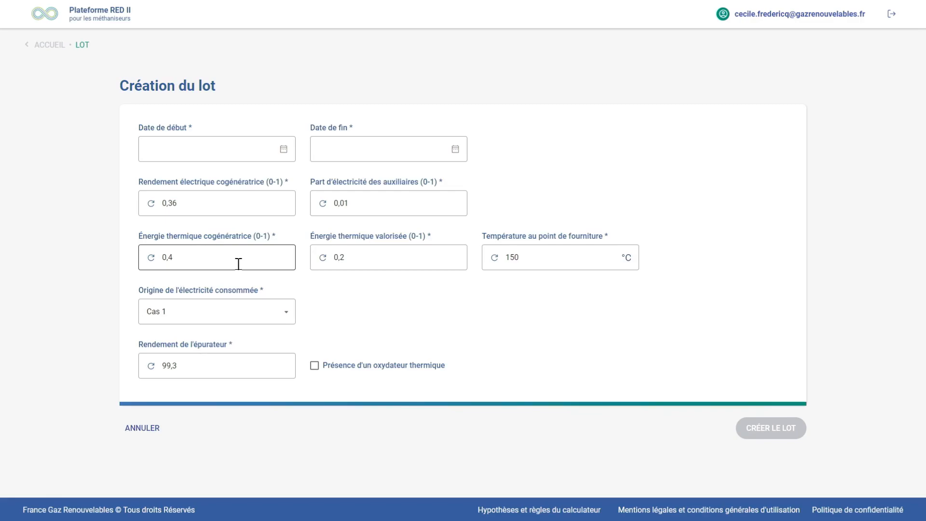
click(289, 316)
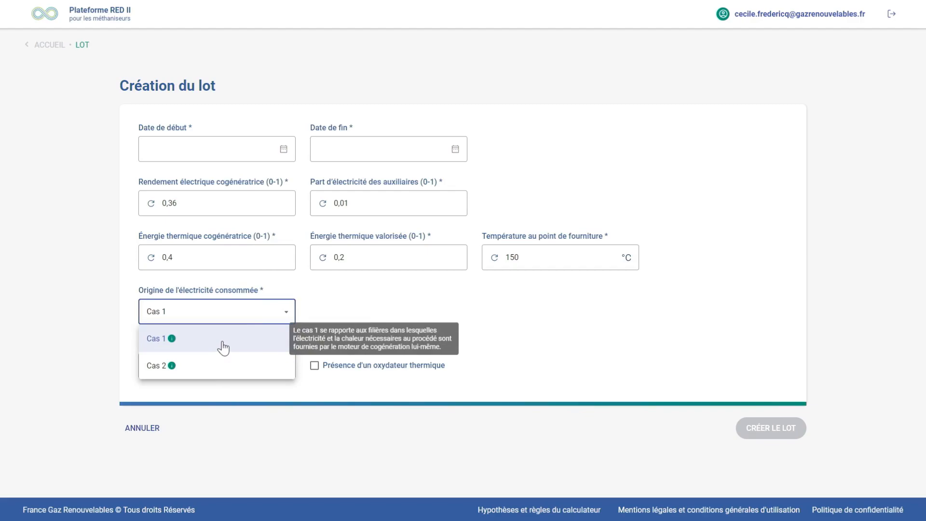
mouse_move(207, 371)
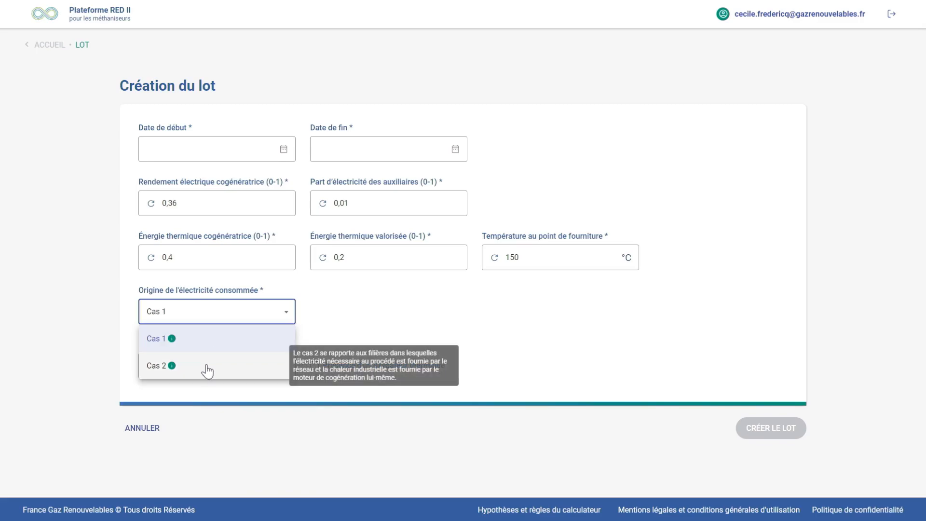
click(208, 370)
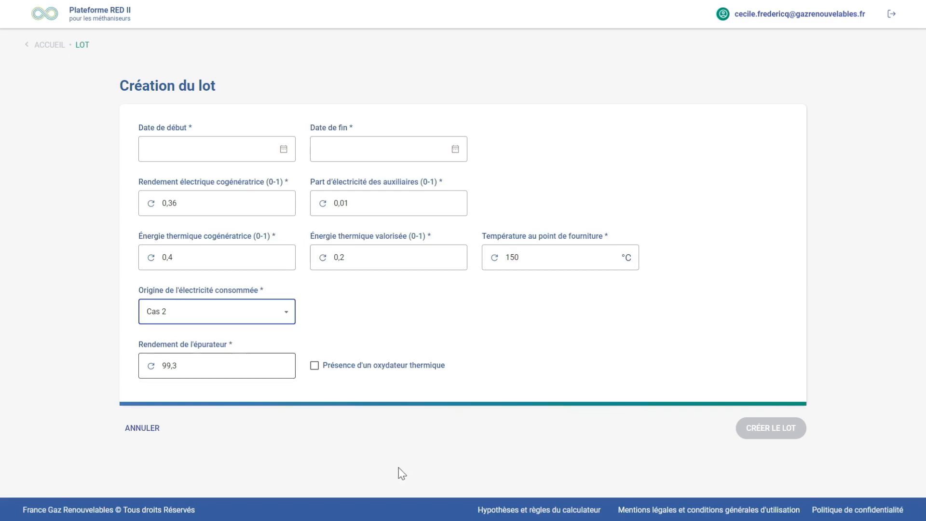
click(140, 430)
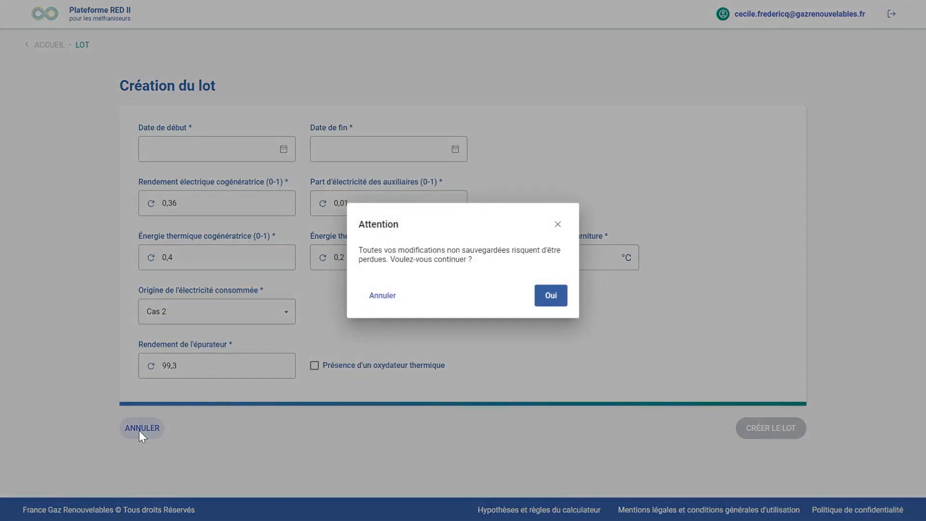
click(384, 302)
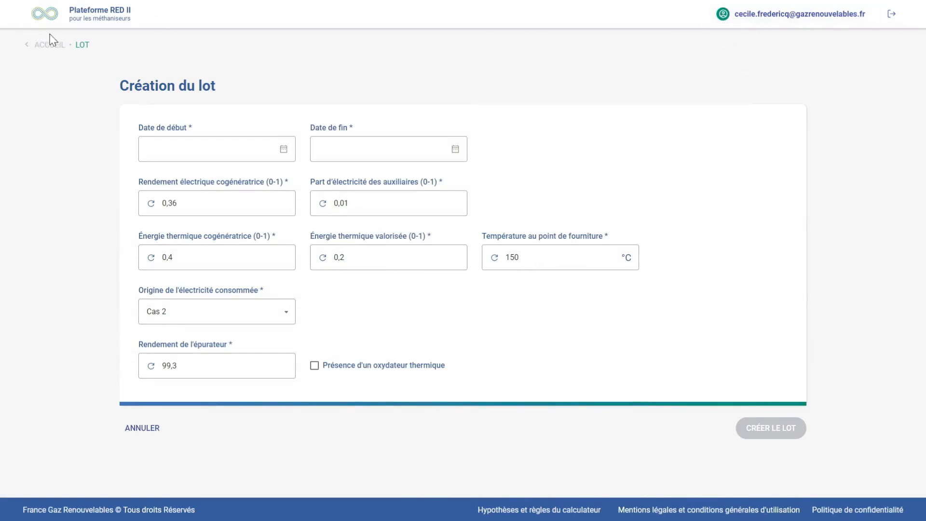
click(56, 48)
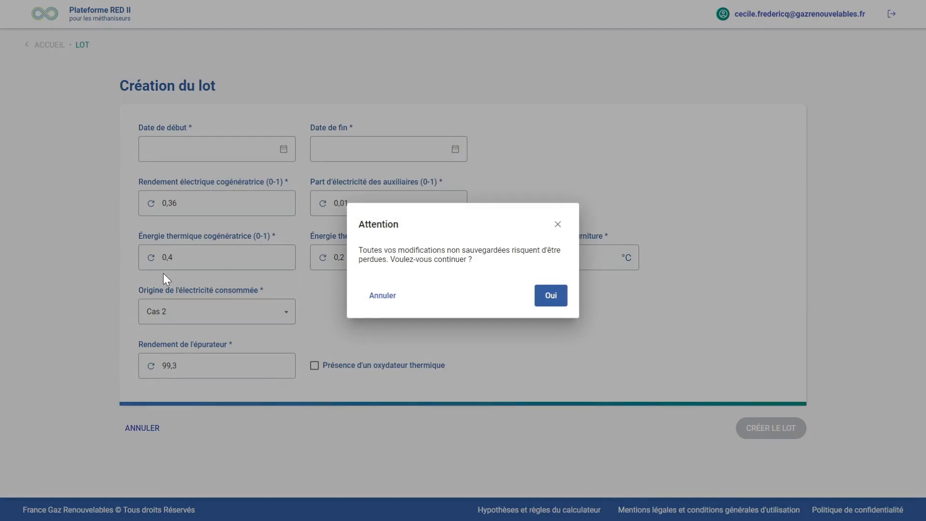
click(559, 293)
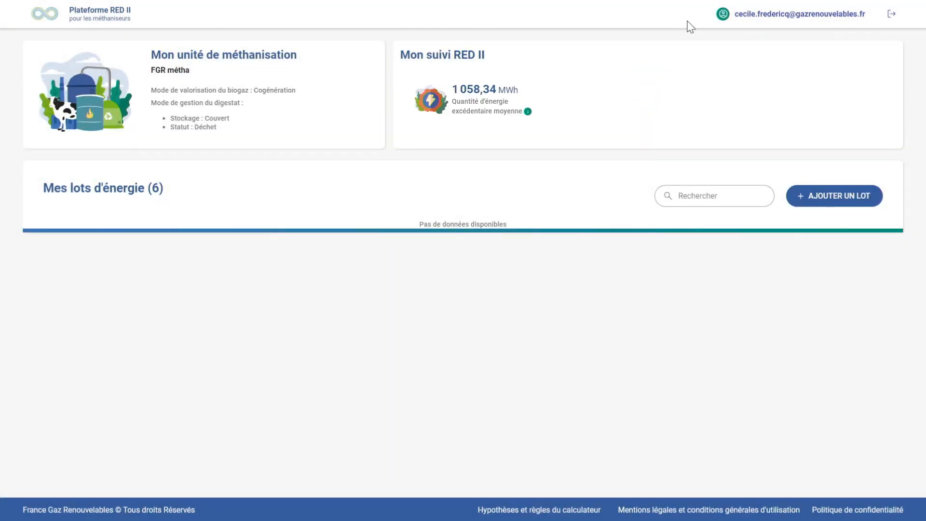
Set the biogas valorisation mode in the profile to Injection, keep the digestate settings and validate the profile
click(718, 13)
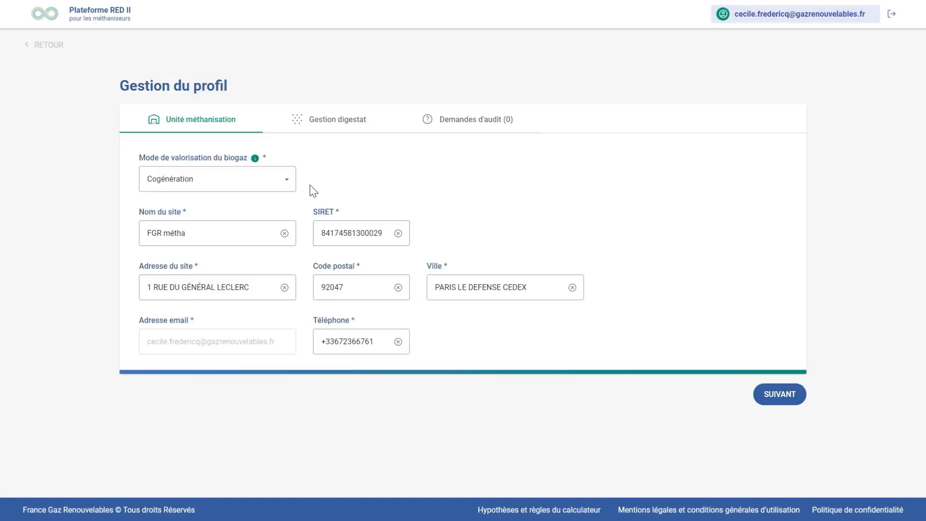
click(286, 183)
click(262, 213)
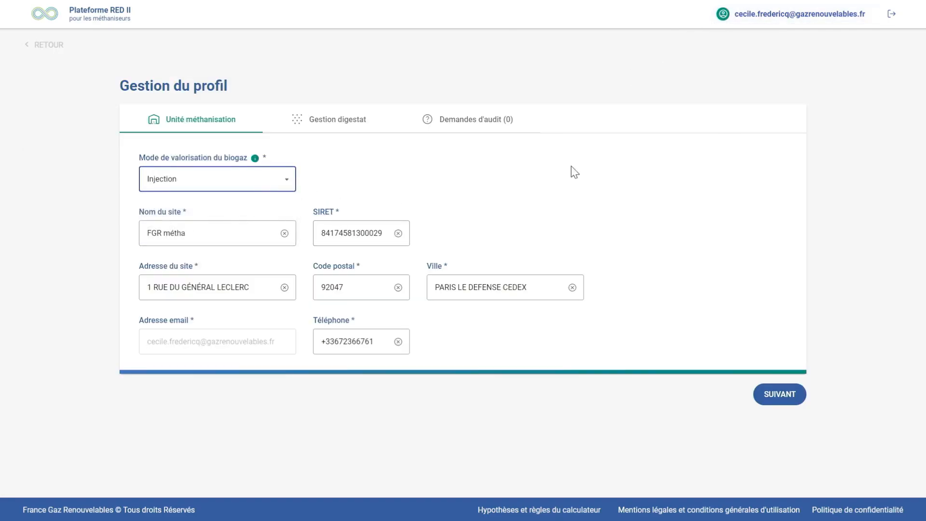
click(770, 395)
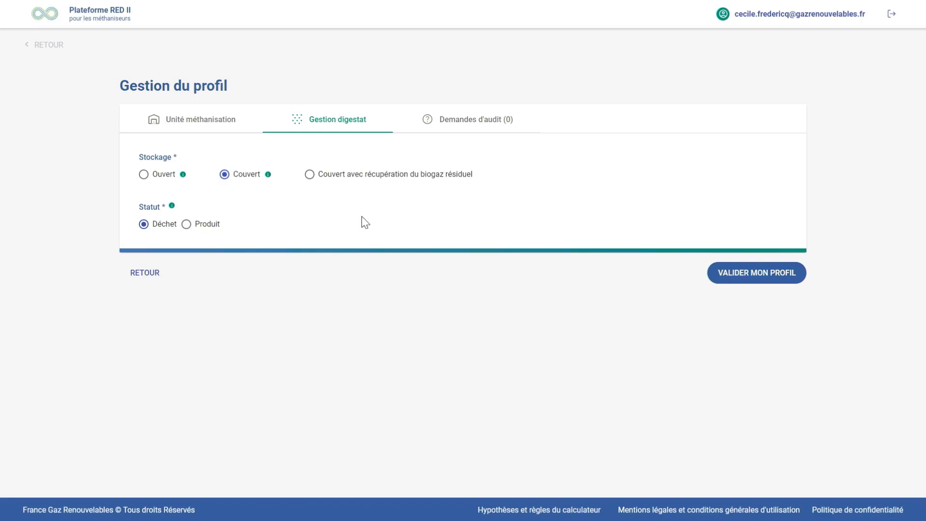
click(761, 274)
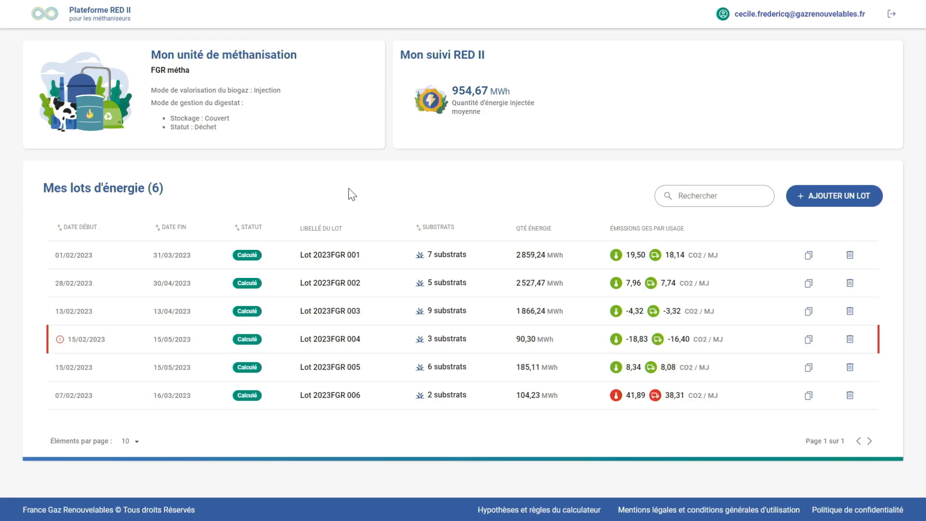
Start creating a new energy lot and set its start date to 15/02/2023
click(852, 204)
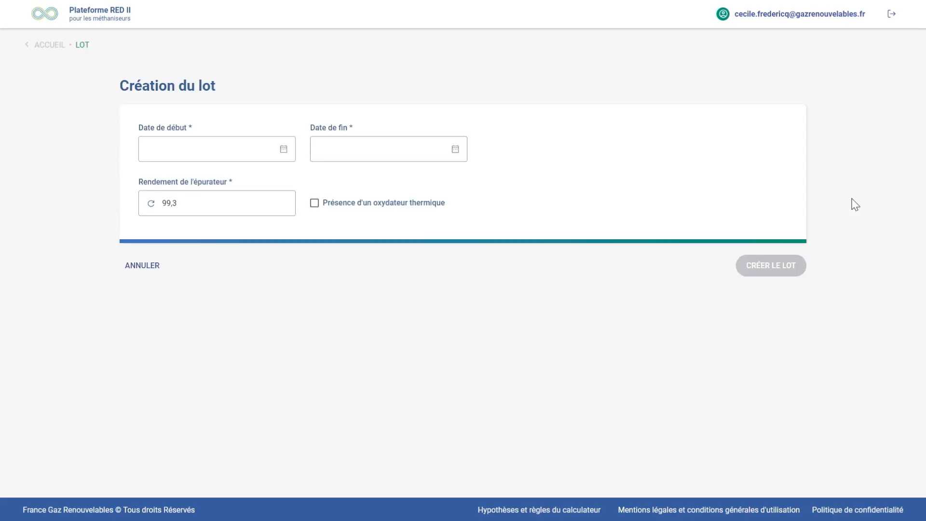
click(284, 149)
click(238, 281)
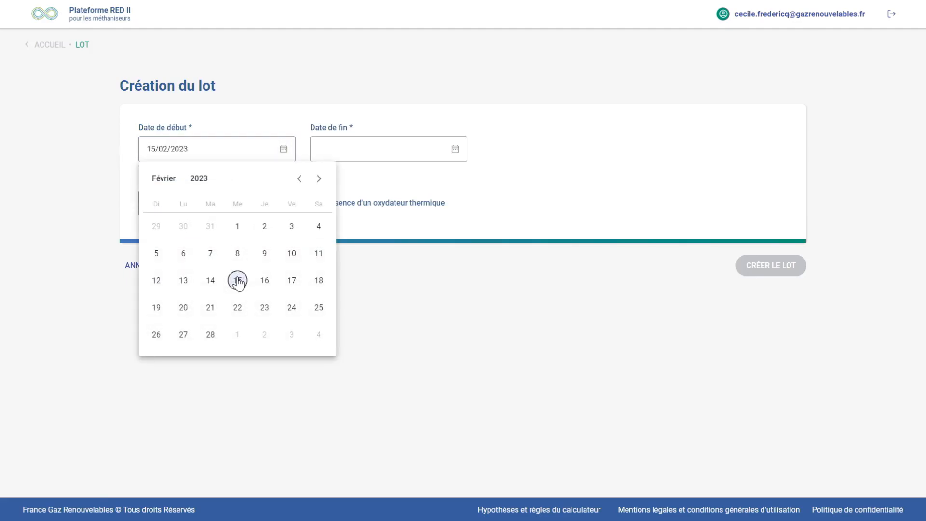
Set the lot's end date to 15/05/2023 and select the Rendement de l'épurateur field
click(455, 150)
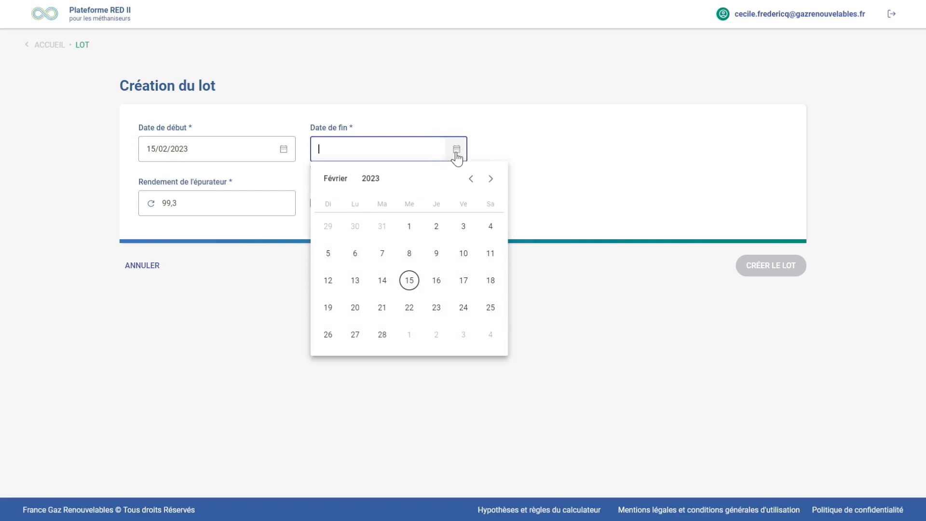
click(490, 180)
click(489, 180)
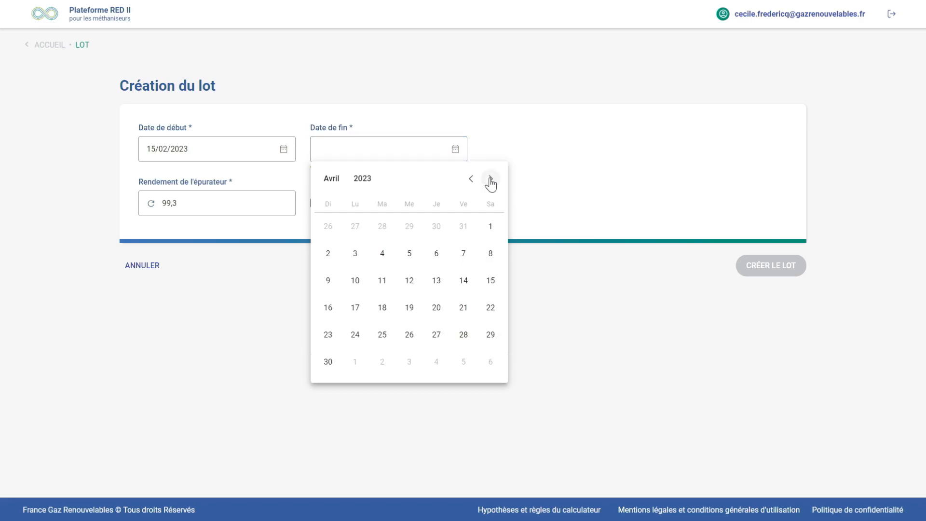
click(489, 180)
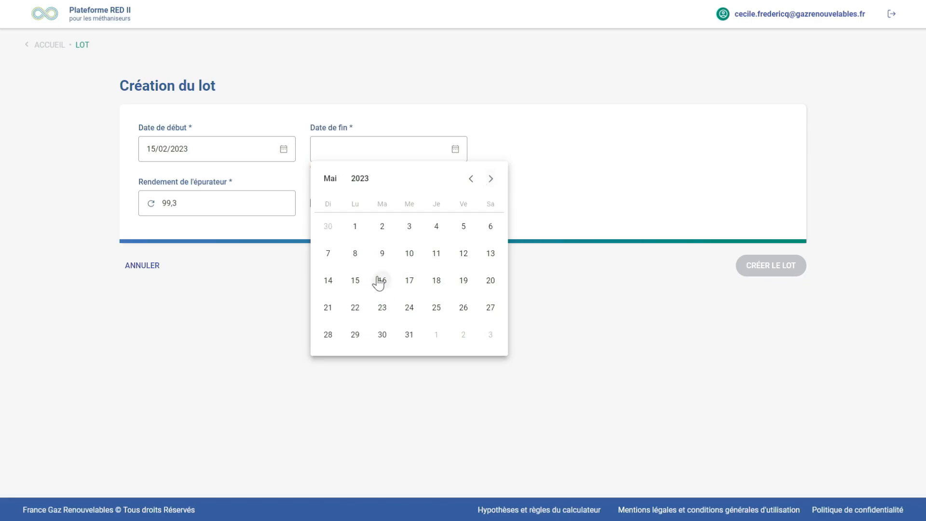
click(355, 280)
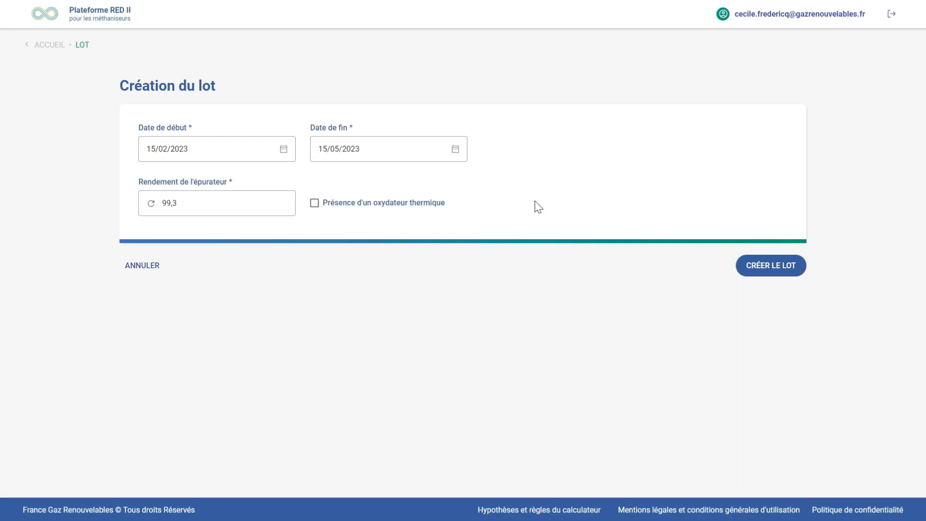
click(222, 199)
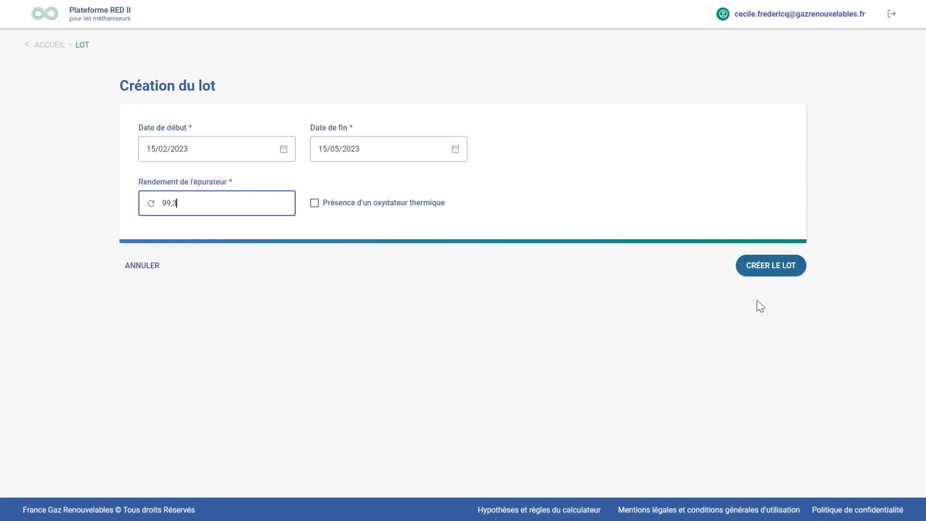
Create the lot, add a substrate of type Fumier and continue to its characteristics
click(759, 269)
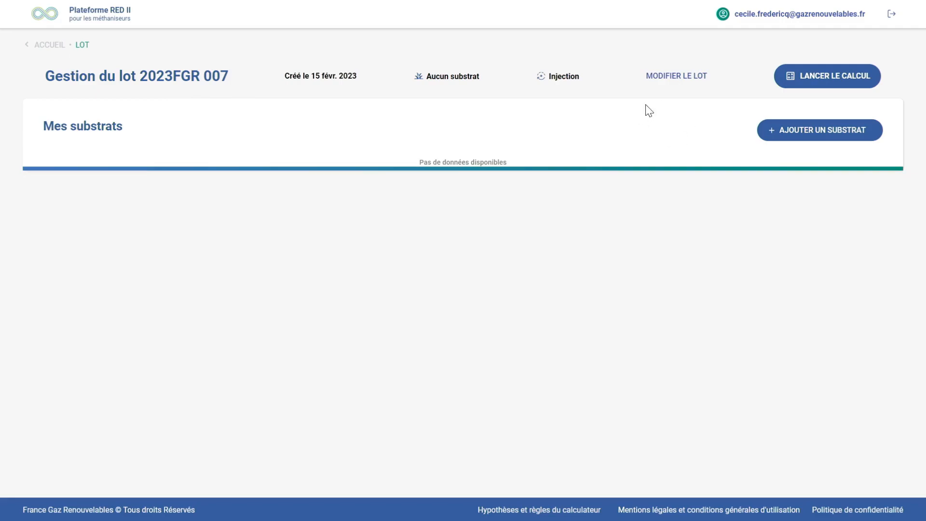
click(850, 139)
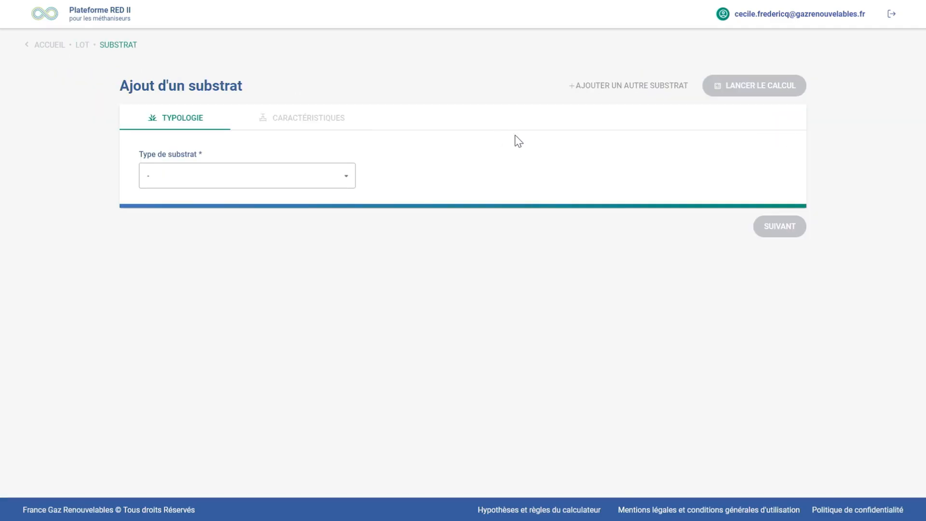
click(348, 181)
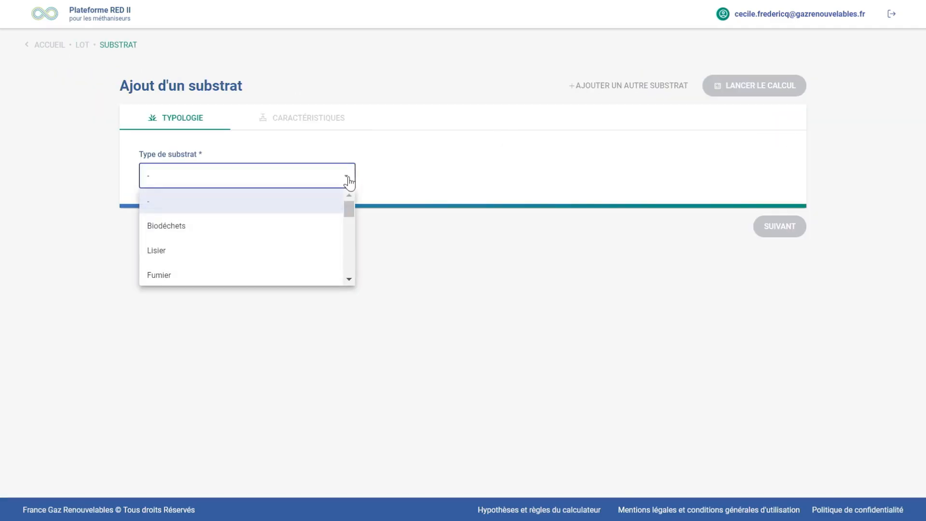
mouse_move(349, 207)
mouse_down()
mouse_move(354, 264)
mouse_move(351, 201)
mouse_up()
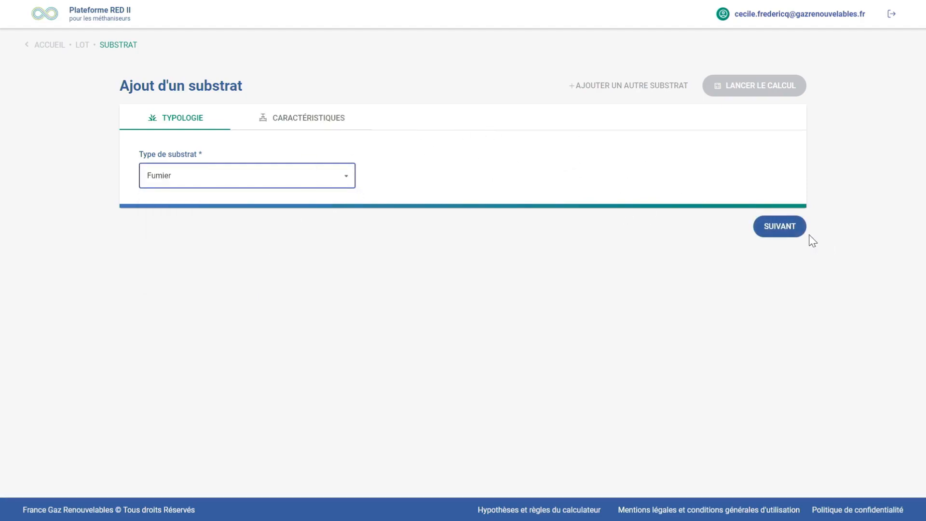
click(779, 226)
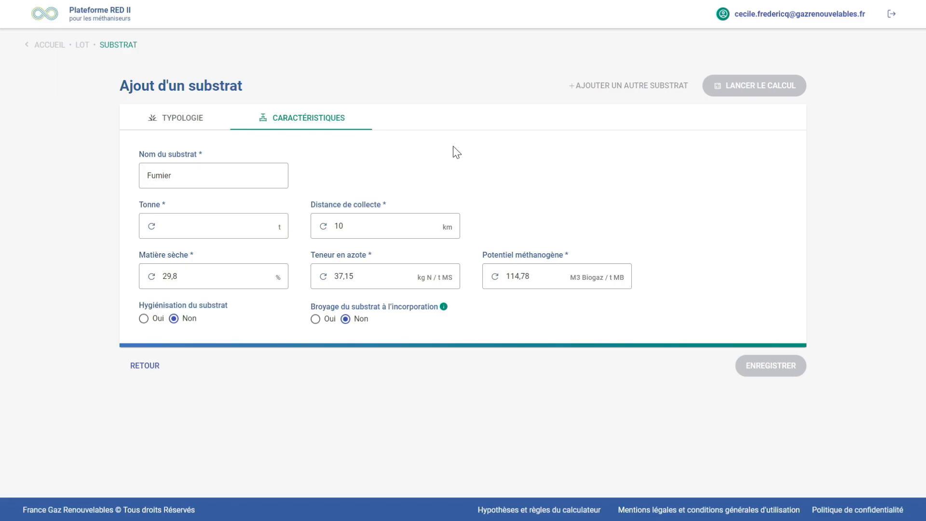
Set the Fumier substrate's tonnage to 50 t and its collection distance to 20 km
click(258, 225)
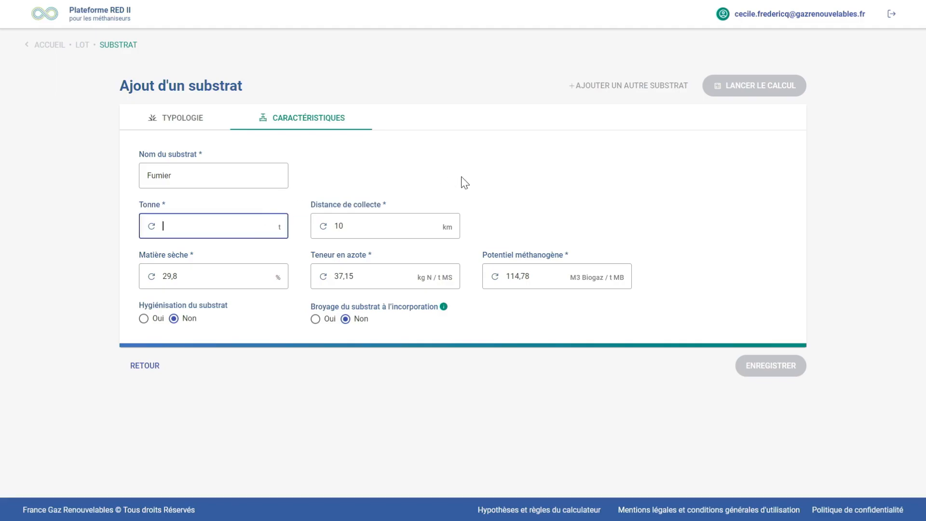
text(50)
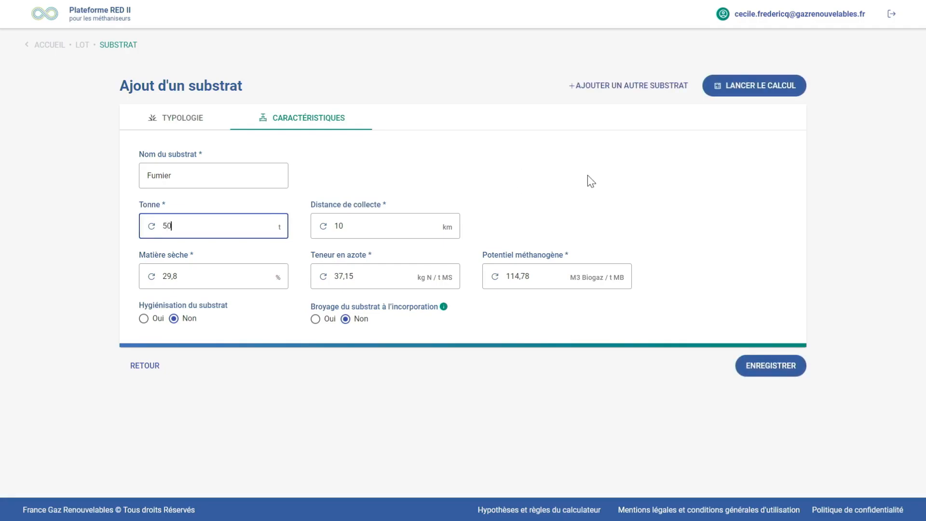
click(380, 223)
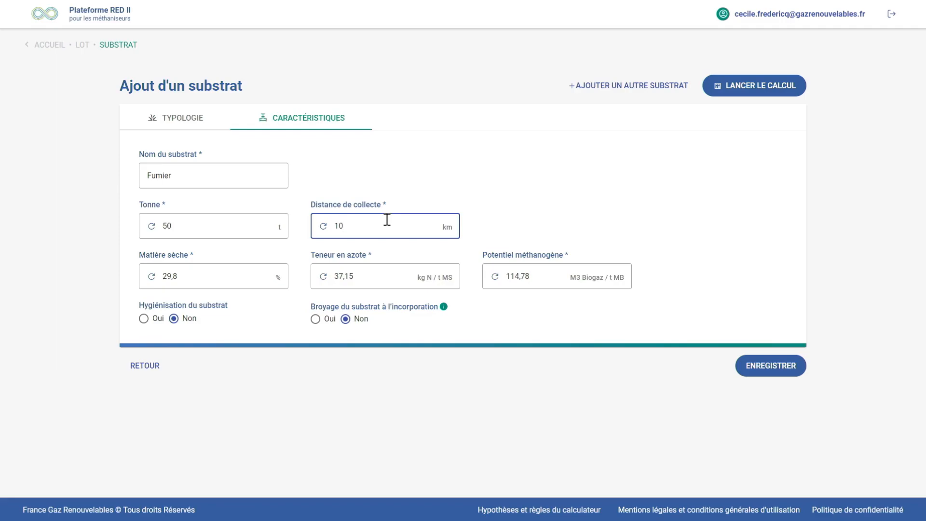
key(BackSpace)
key(BackSpace)
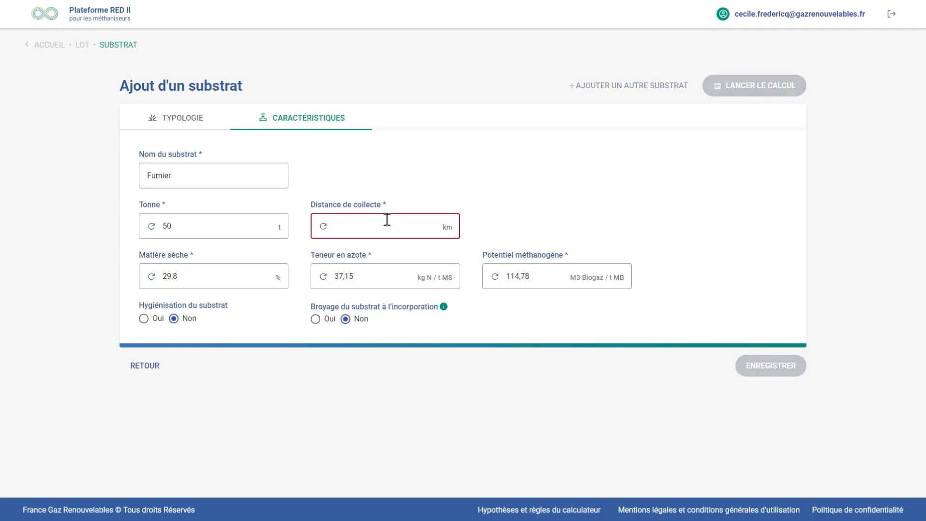
text(20)
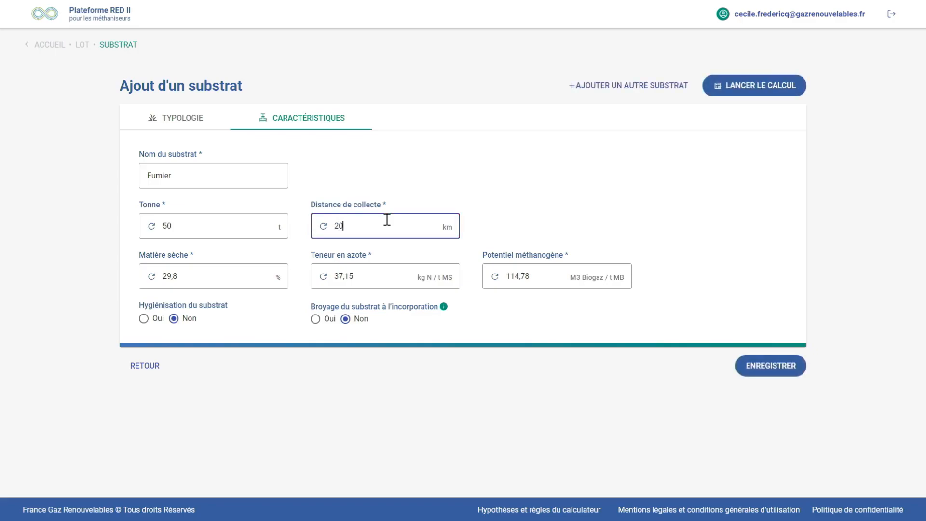
Set the Fumier substrate's dry matter to 30 % and its nitrogen content to 37 kg N / t MS
click(215, 271)
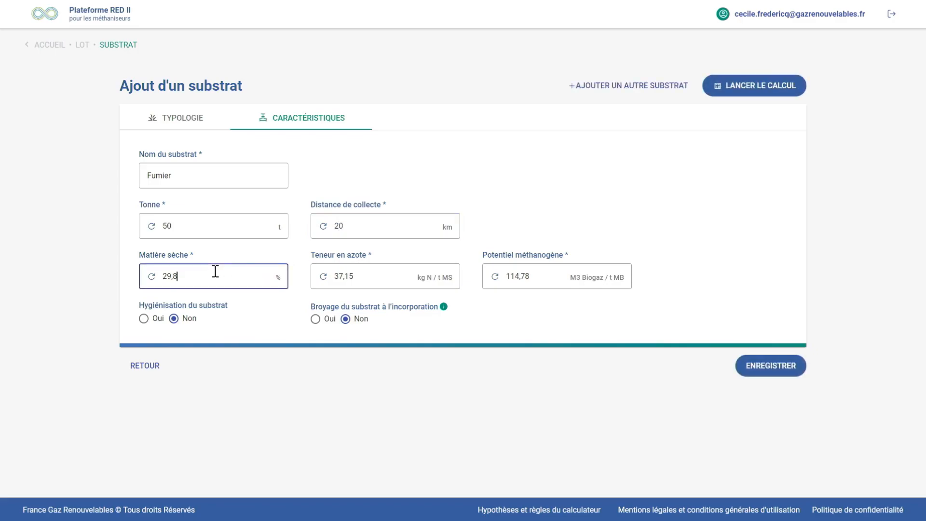
drag(207, 275, 163, 273)
text(30)
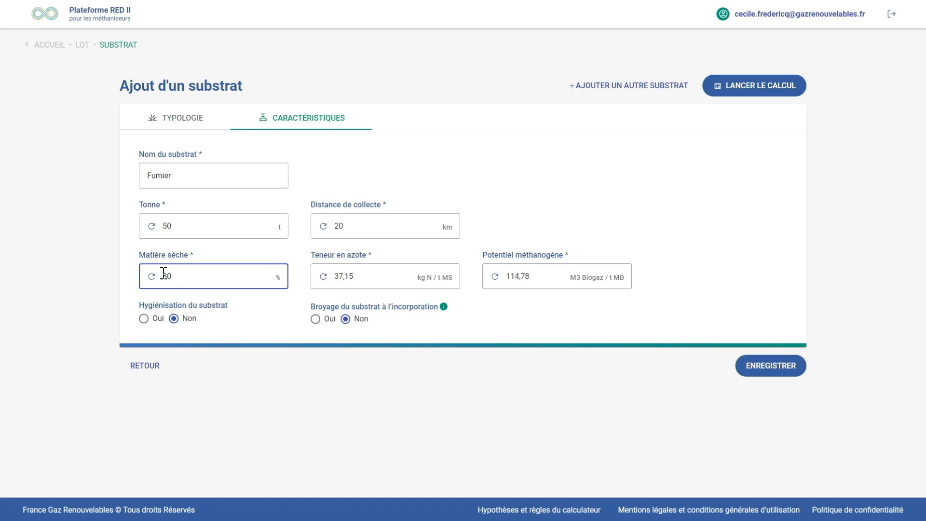
click(374, 276)
key(BackSpace)
key(BackSpace)
key(BackSpace)
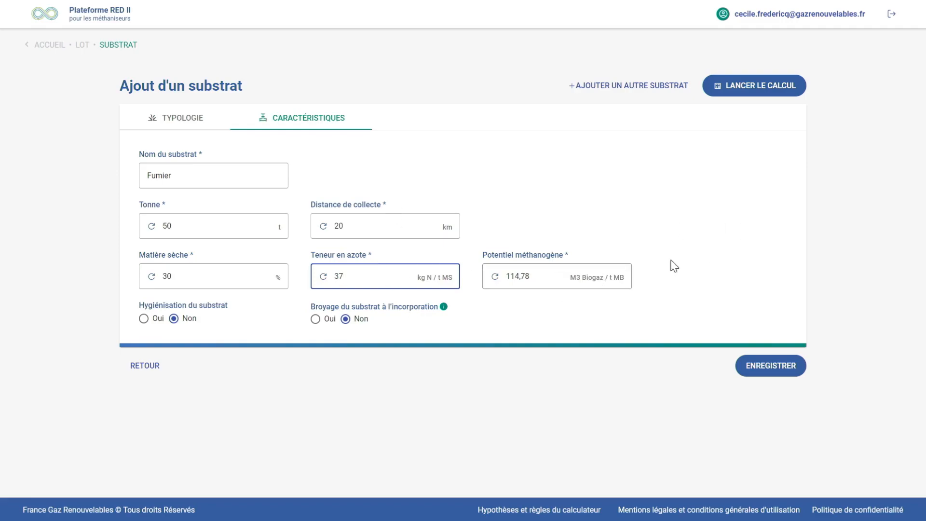
Set Broyage du substrat à l'incorporation to Oui for the Fumier substrate and save it
click(553, 275)
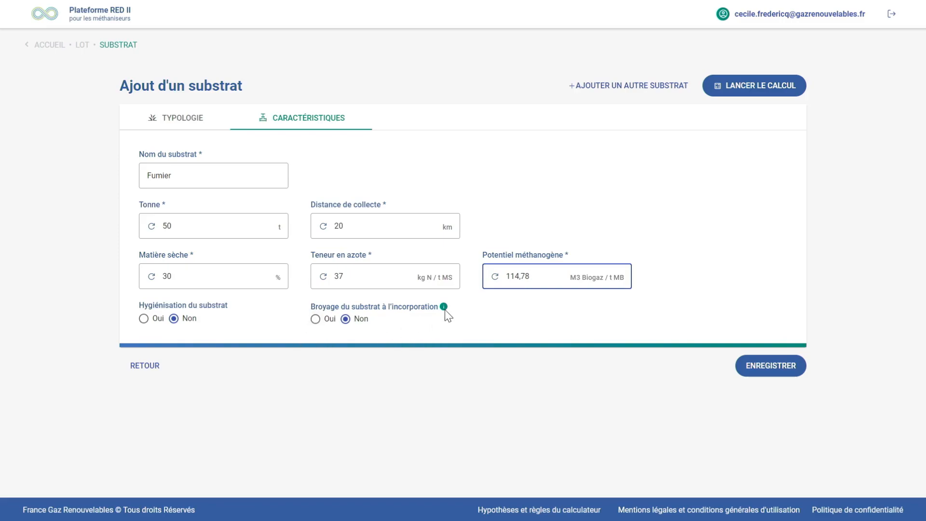
mouse_move(444, 309)
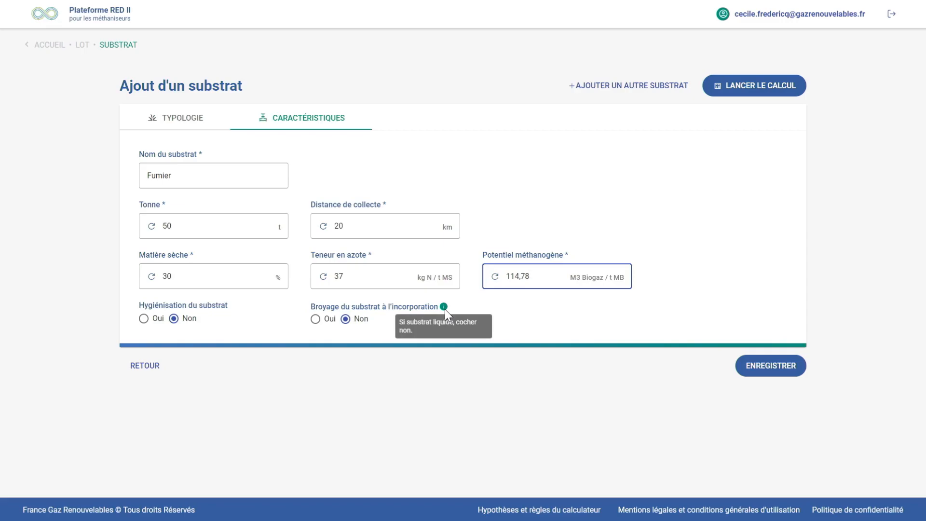
click(316, 320)
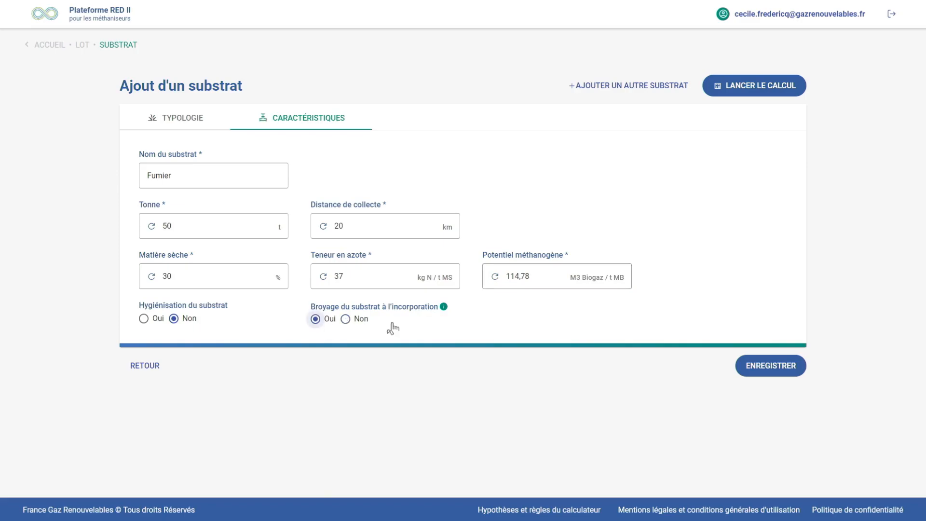
click(776, 365)
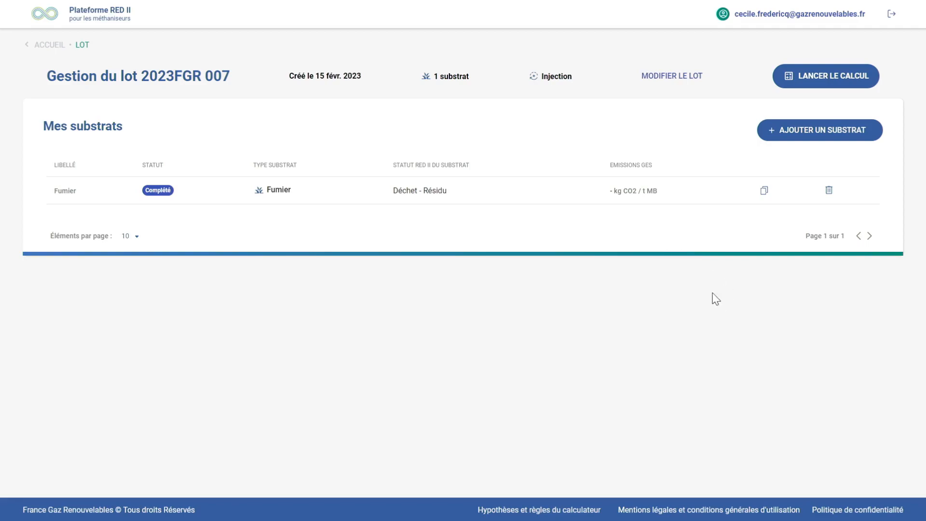
Add another substrate to the lot with the type Ensilage de CIVE
click(826, 131)
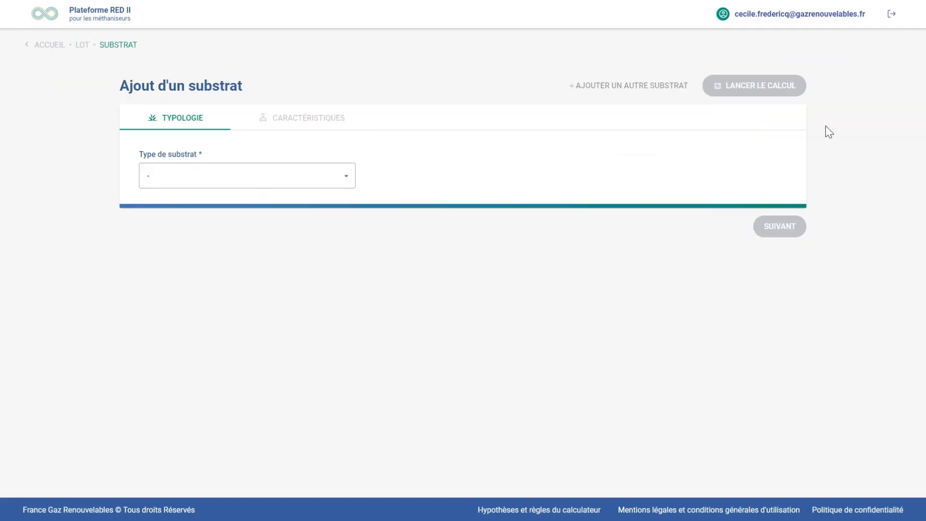
click(348, 180)
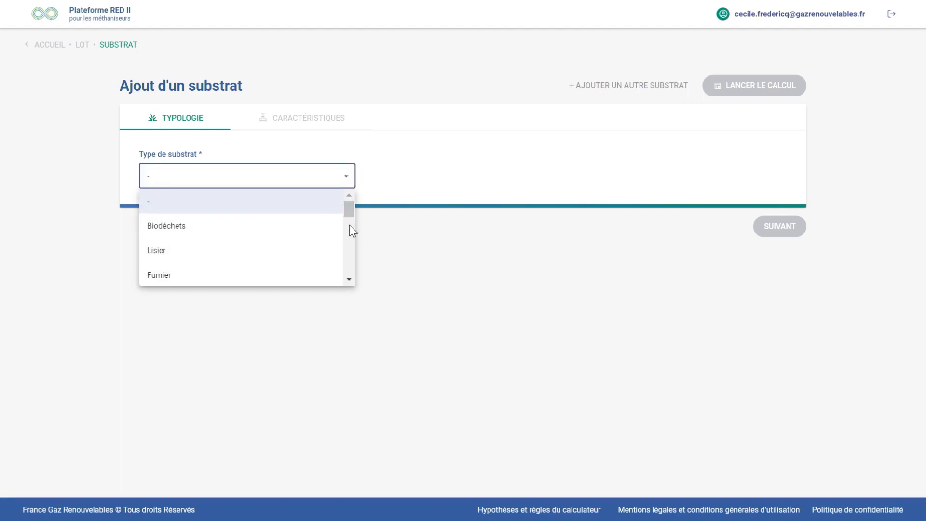
drag(352, 212, 354, 227)
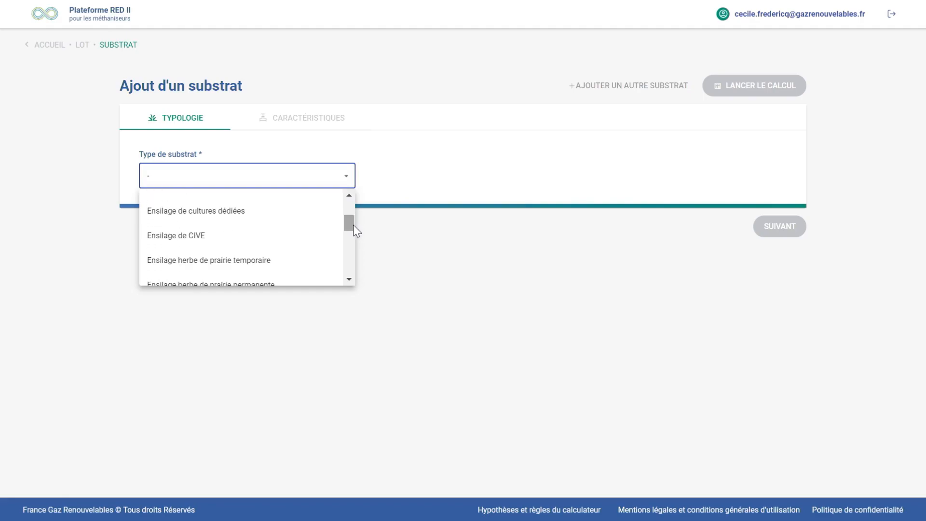
click(307, 244)
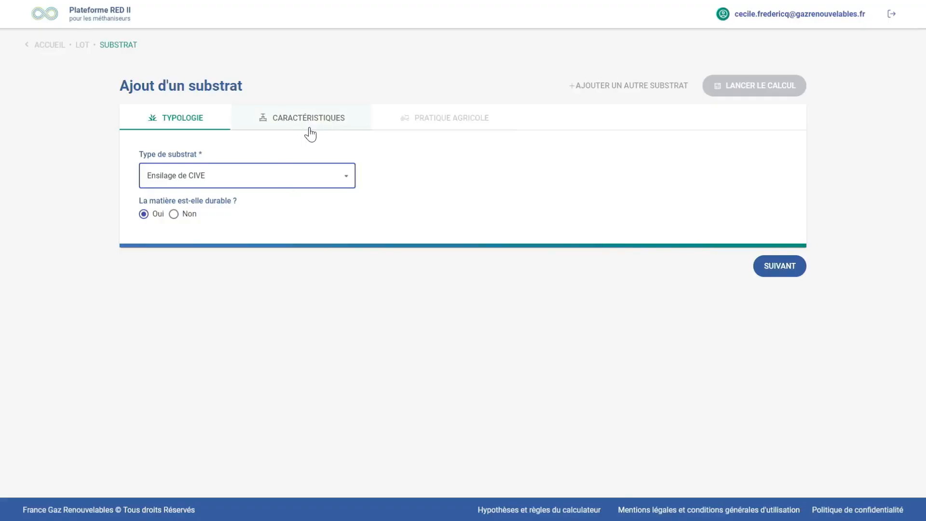
Set the tonnage in the Ensilage de CIVE substrate's characteristics to 40 t
click(311, 122)
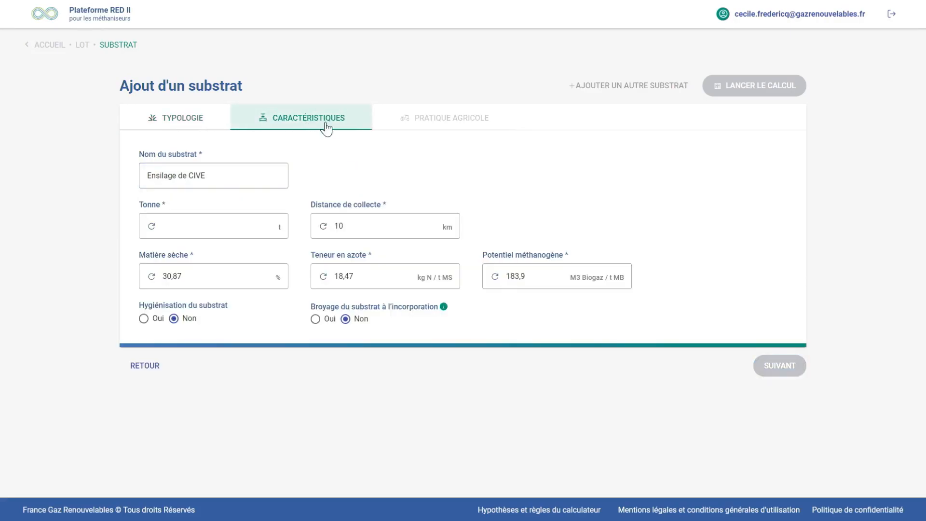
click(235, 230)
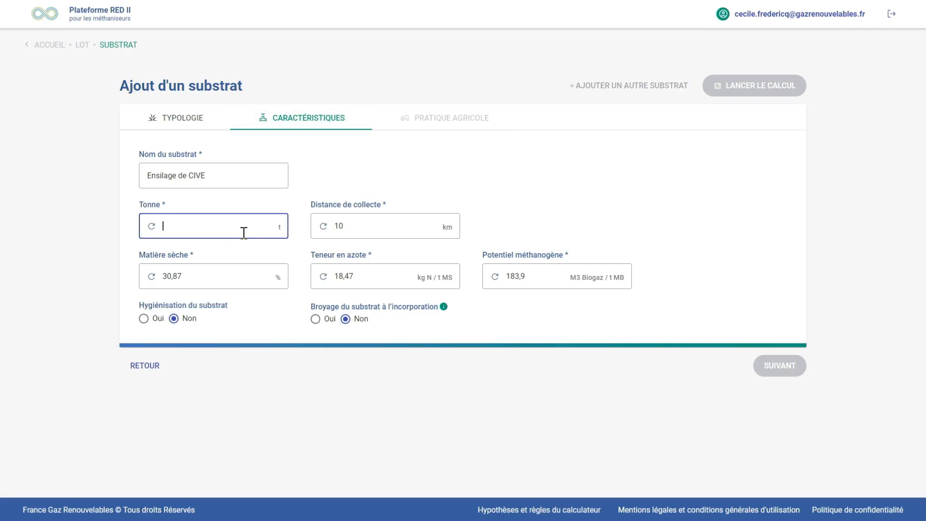
text(4)
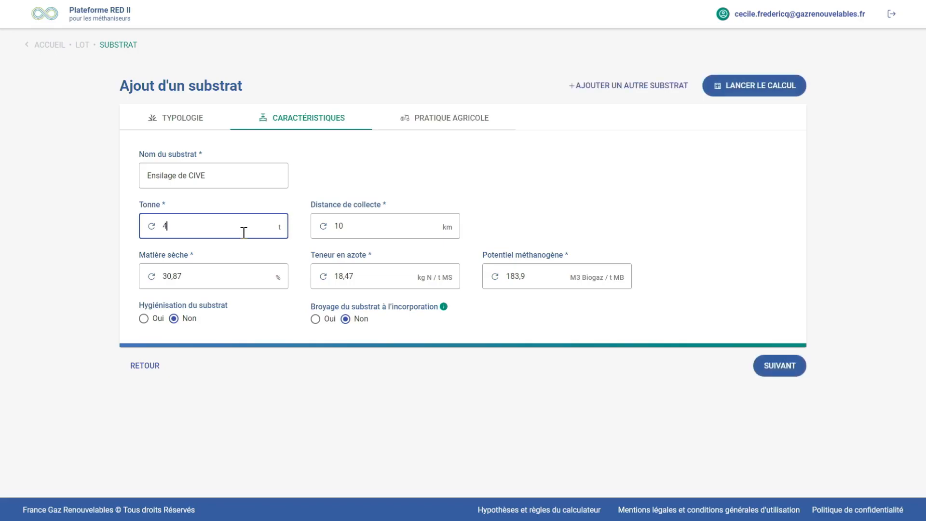
text(0)
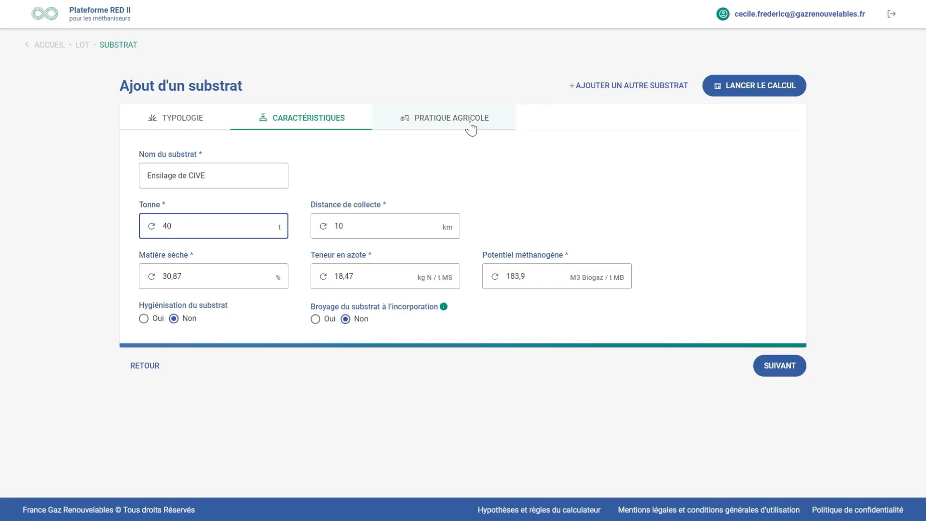
Set Tonnes de matière sèche to 7 t in the agricultural practice of the Ensilage de CIVE substrate
click(470, 129)
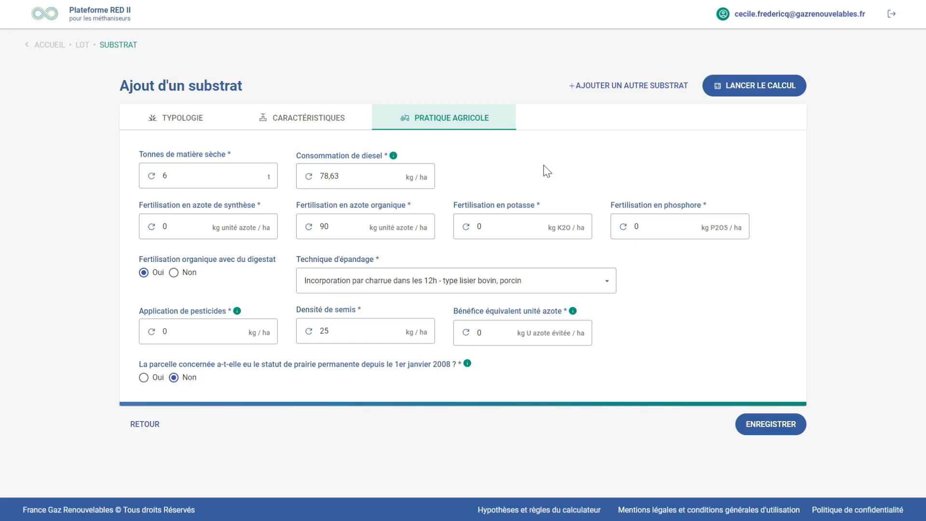
click(199, 175)
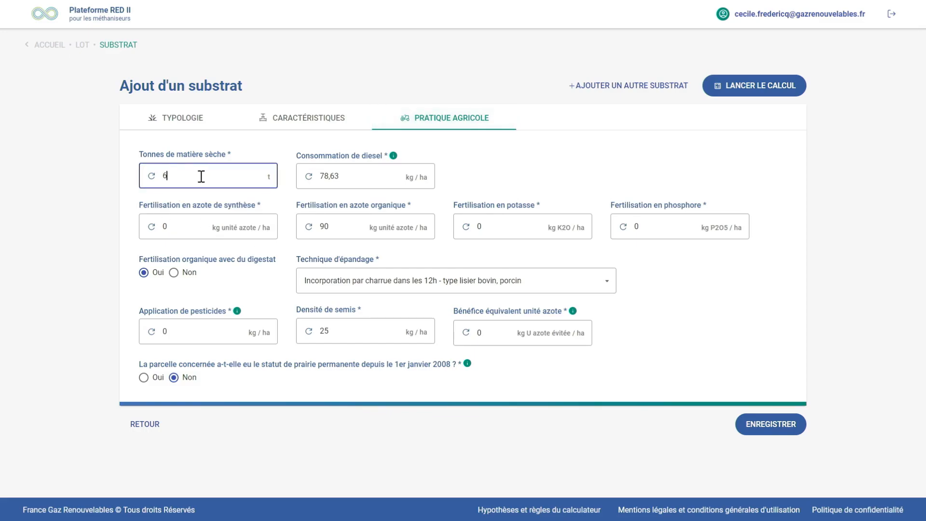
key(BackSpace)
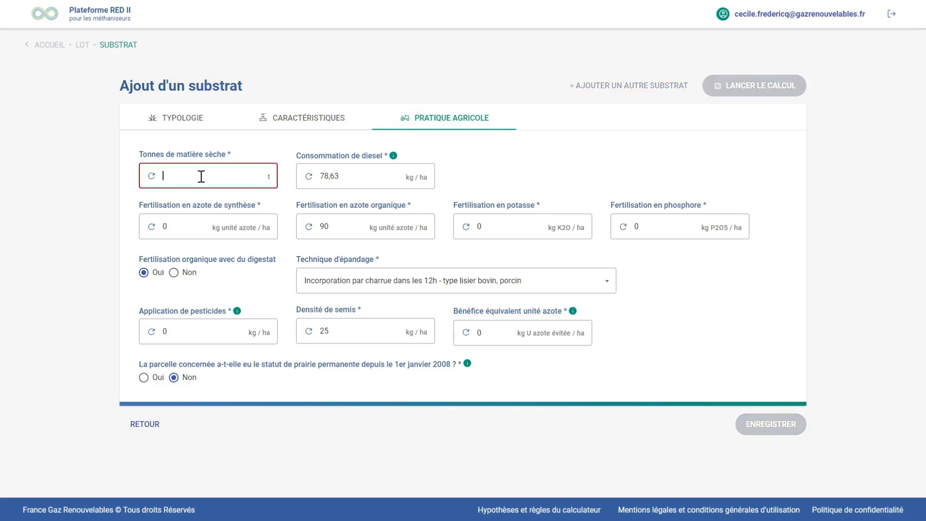
text(7)
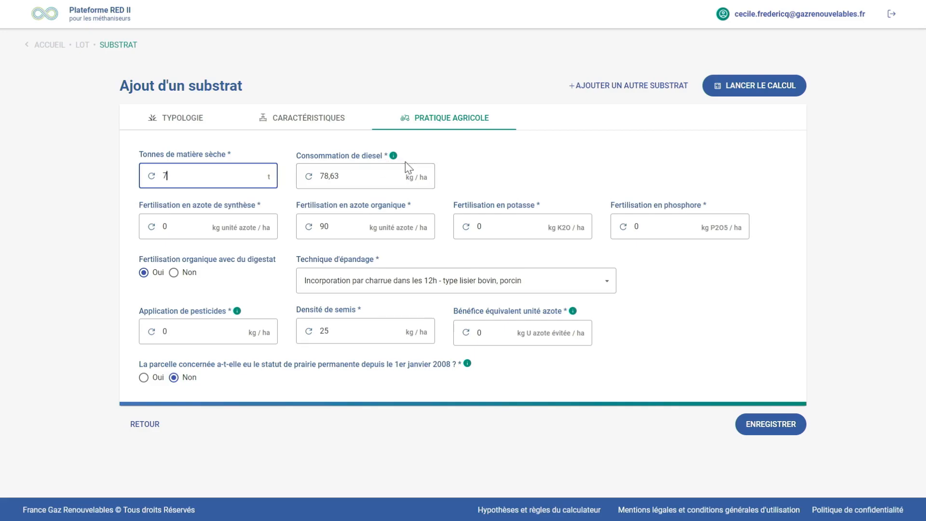
mouse_move(393, 160)
Set the spreading technique to Pendillard sabots traînés - type lisier bovin, porcin, volaille and save the Ensilage de CIVE substrate
click(609, 287)
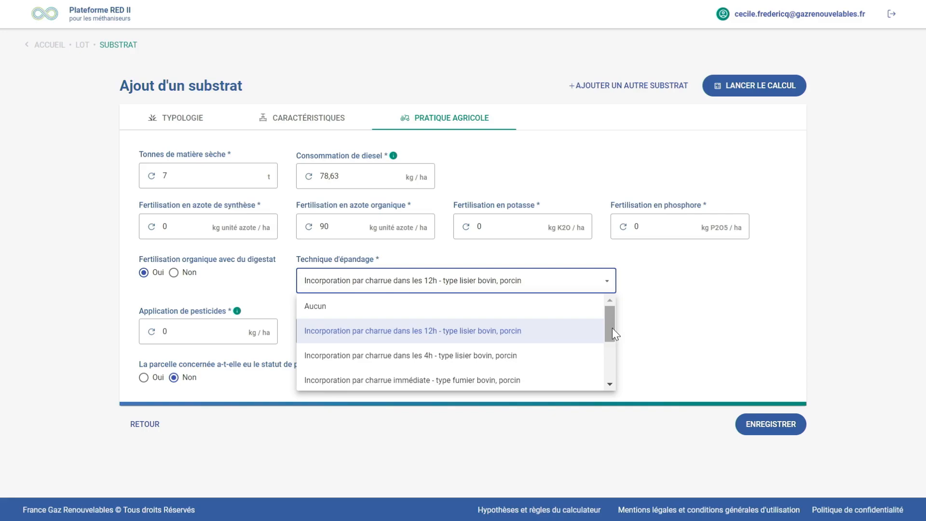
drag(612, 328, 613, 371)
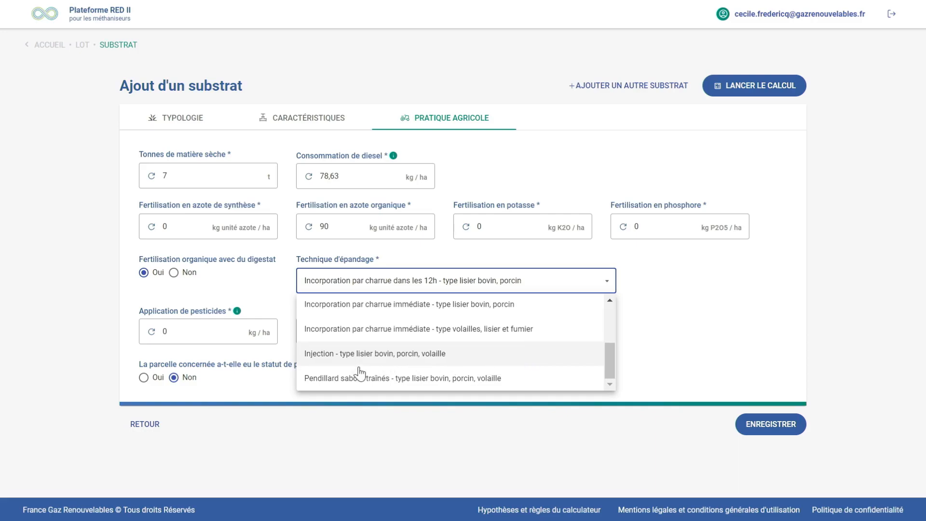
click(474, 379)
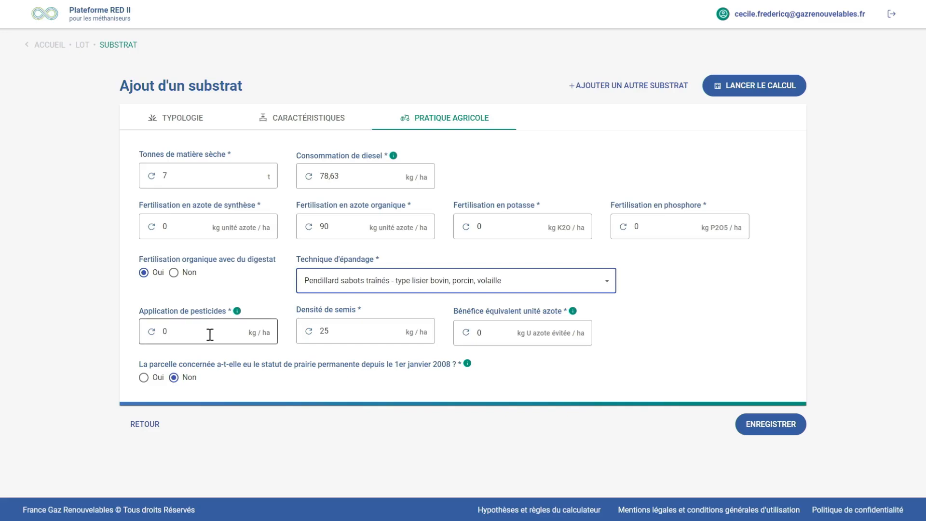
mouse_move(238, 314)
mouse_move(469, 367)
click(766, 431)
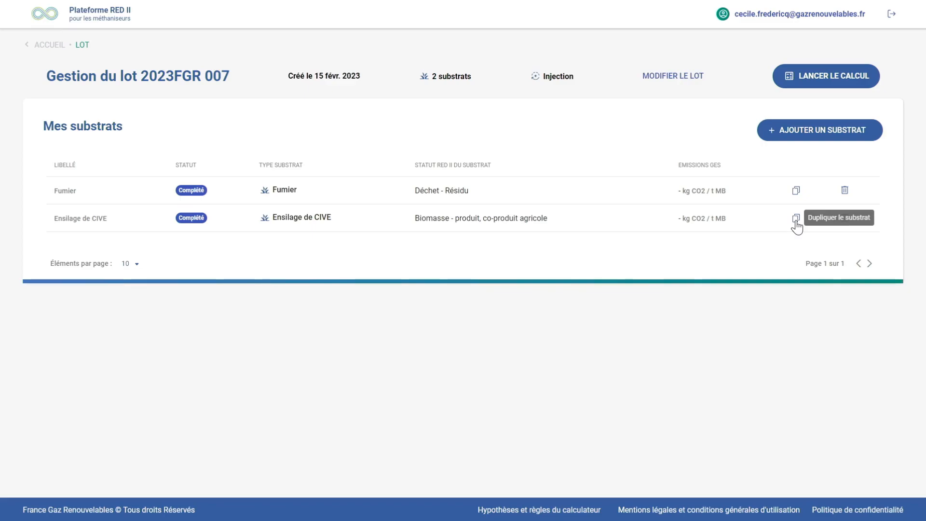
Duplicate the Fumier substrate and open the copy's characteristics for editing
click(796, 192)
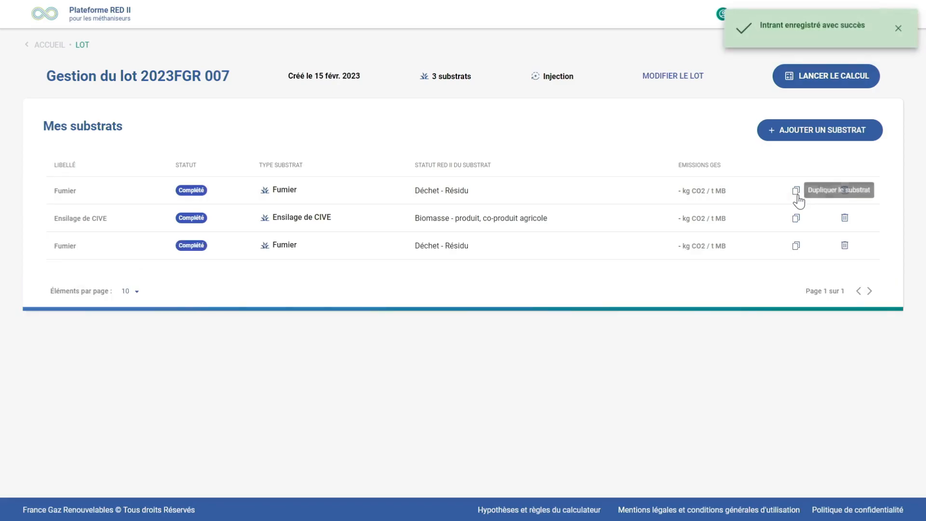
click(442, 244)
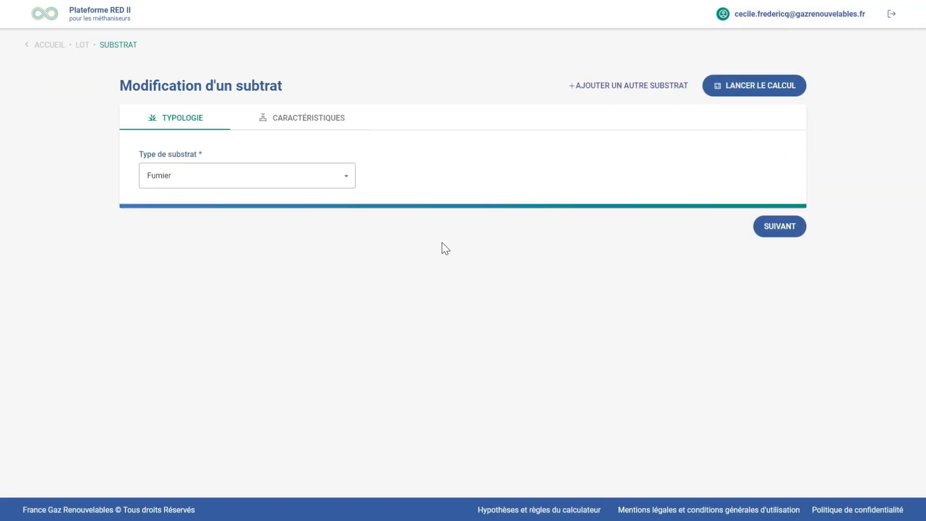
click(304, 117)
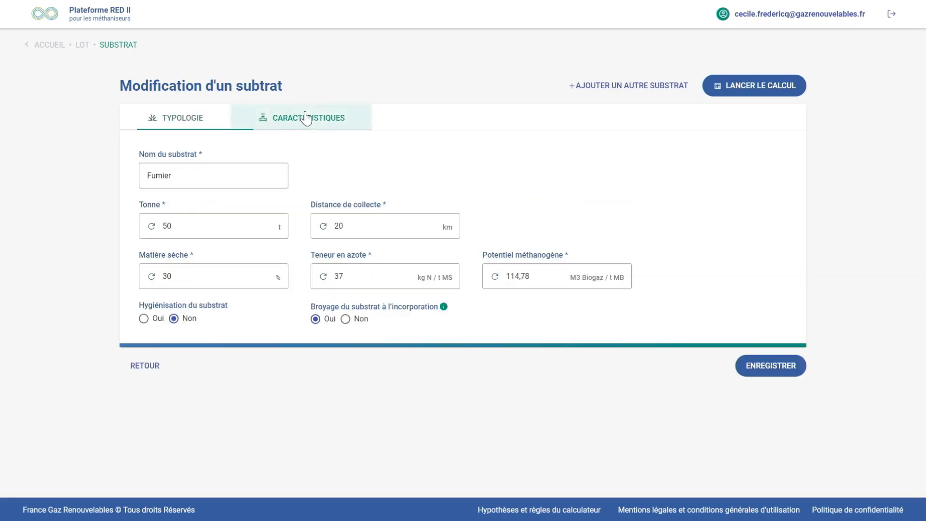
Set the duplicated Fumier substrate's tonnage to 40 t and collection distance to 25 km, and save it
click(237, 229)
key(BackSpace)
key(BackSpace)
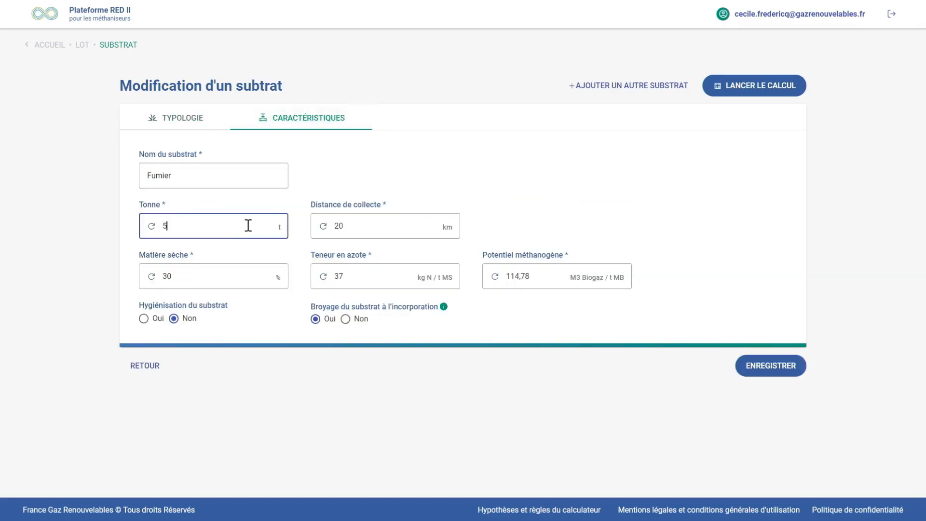
text(40)
click(365, 226)
key(BackSpace)
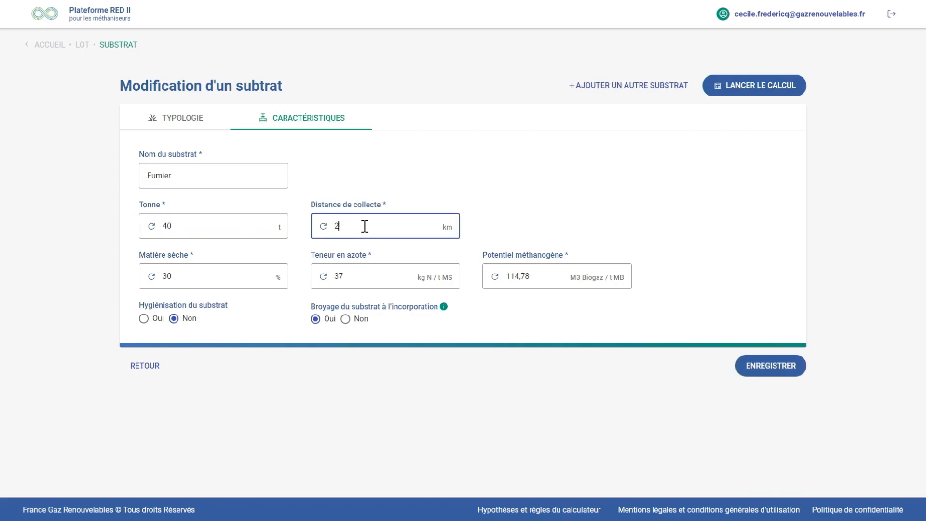
text(5)
click(779, 366)
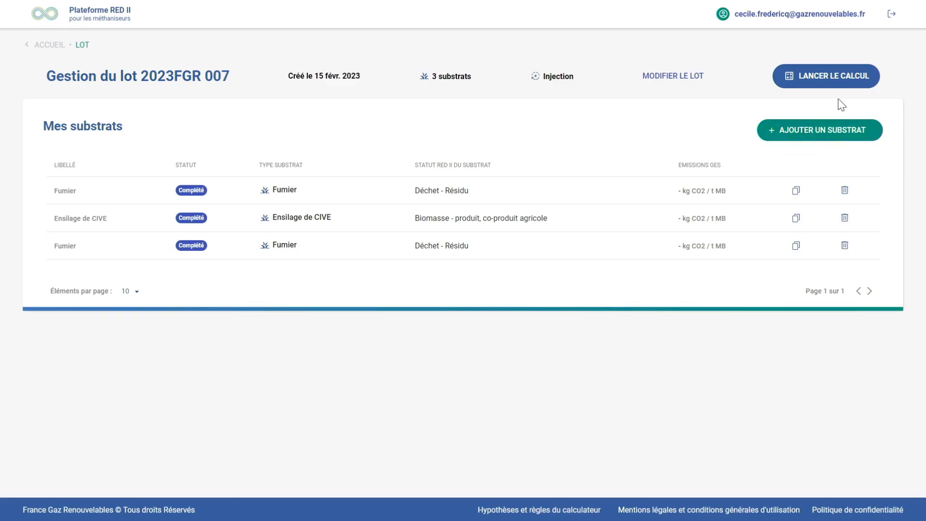
Add a substrate of type Produit agricole, co-produit agricole déjà certifié RED II with a specific emission factor of 16 g CO2 eq / t MB
click(827, 137)
click(348, 181)
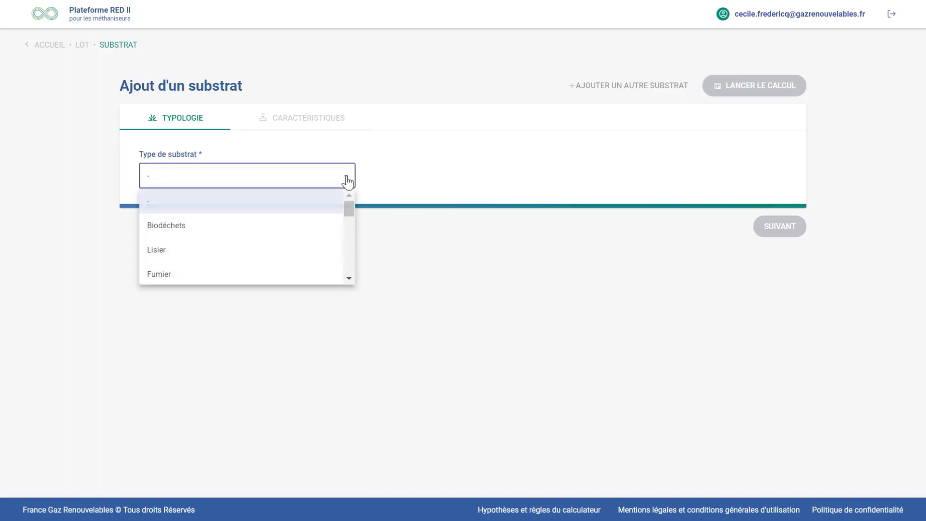
drag(350, 212, 345, 279)
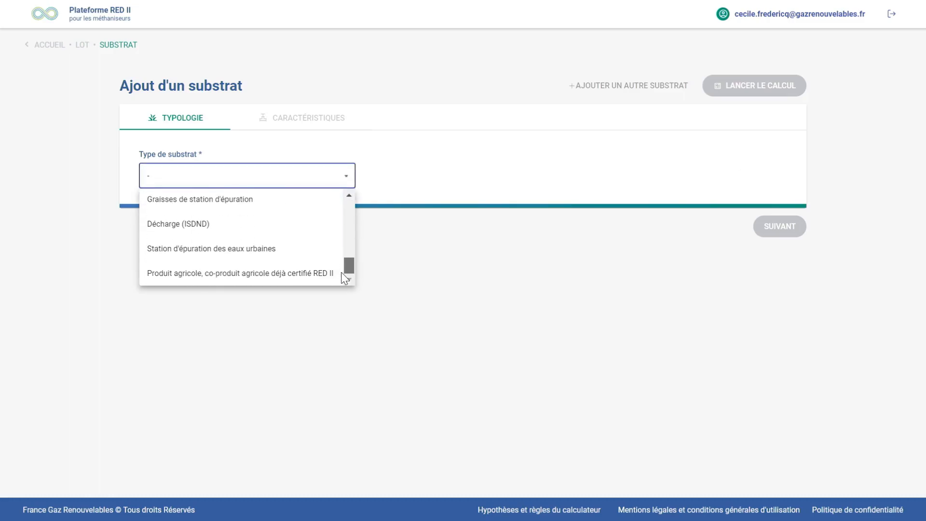
click(255, 274)
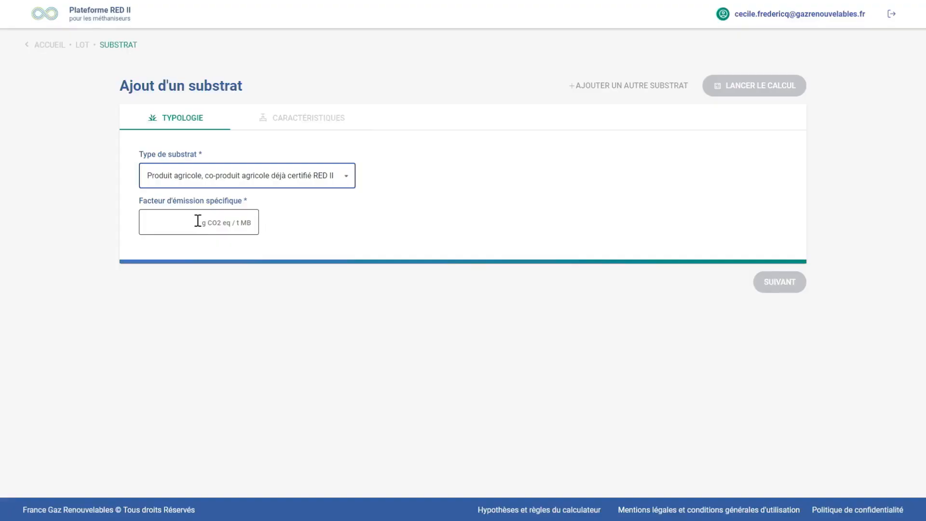
click(199, 221)
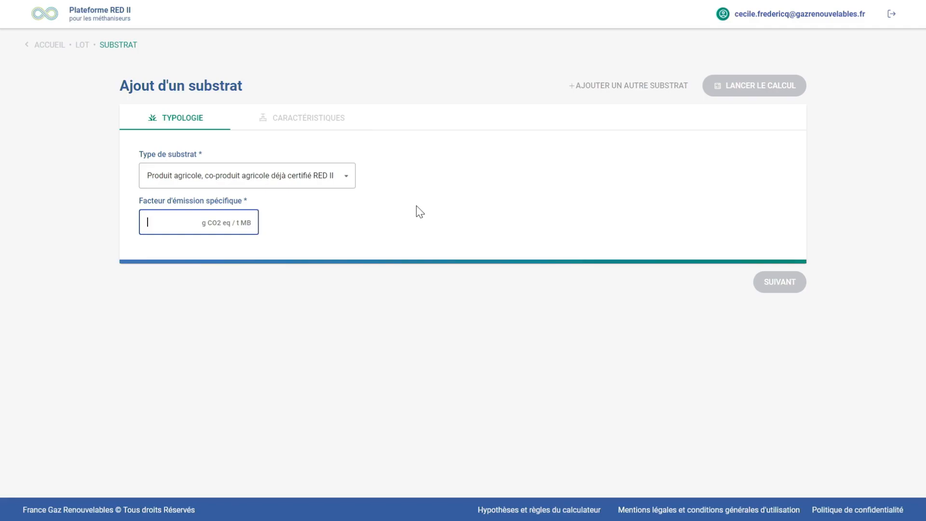
text(16)
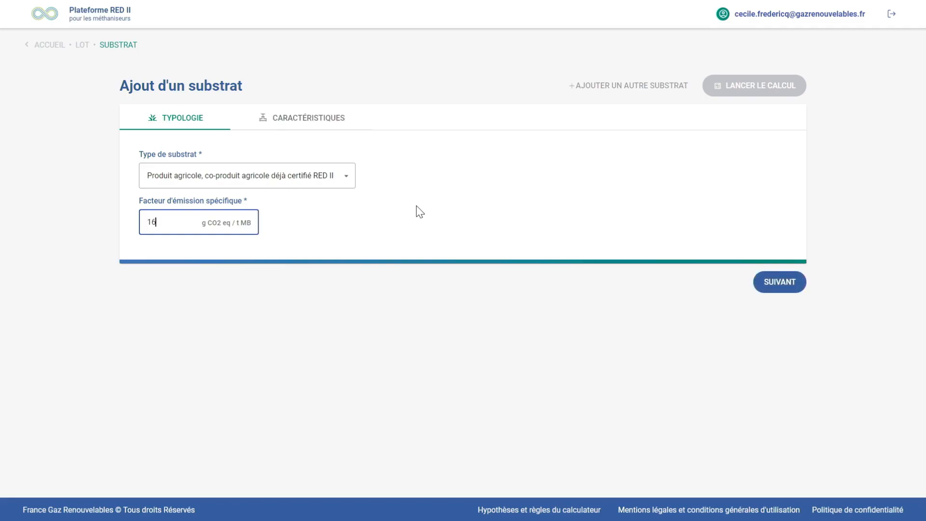
Set the tonnage in the RED II-certified agricultural product's characteristics to 30 t and save the substrate
click(314, 124)
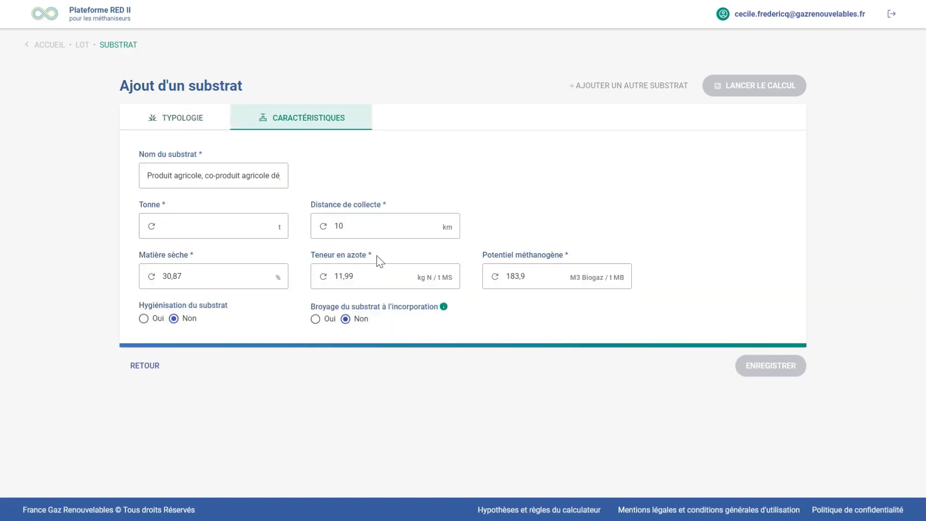
click(253, 224)
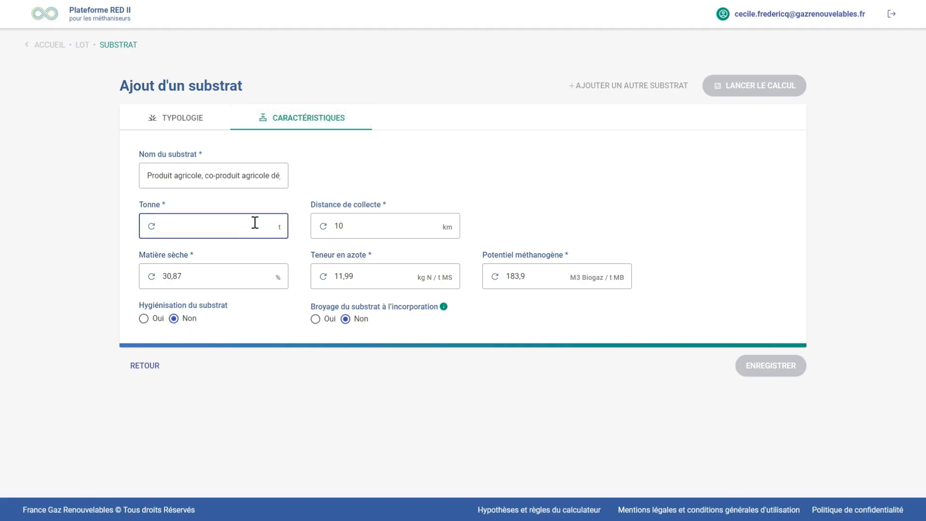
text(30)
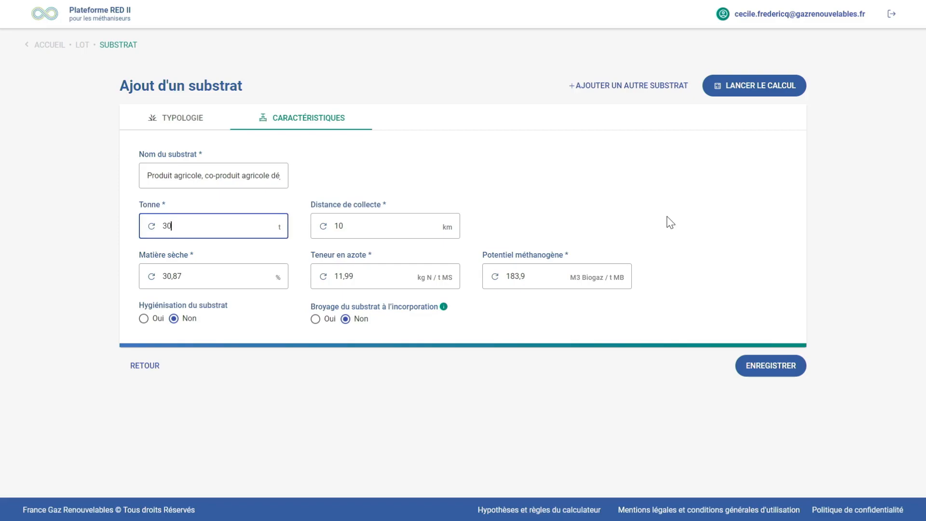
click(394, 231)
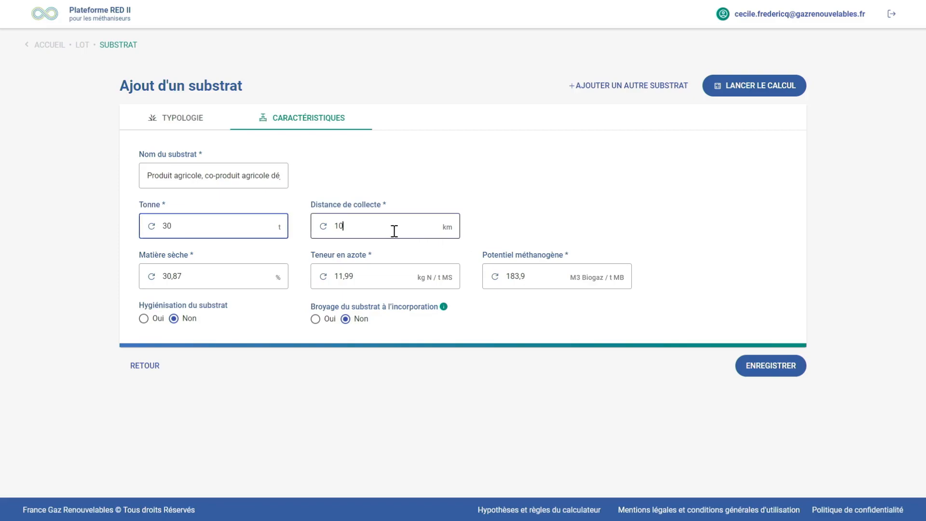
double_click(339, 227)
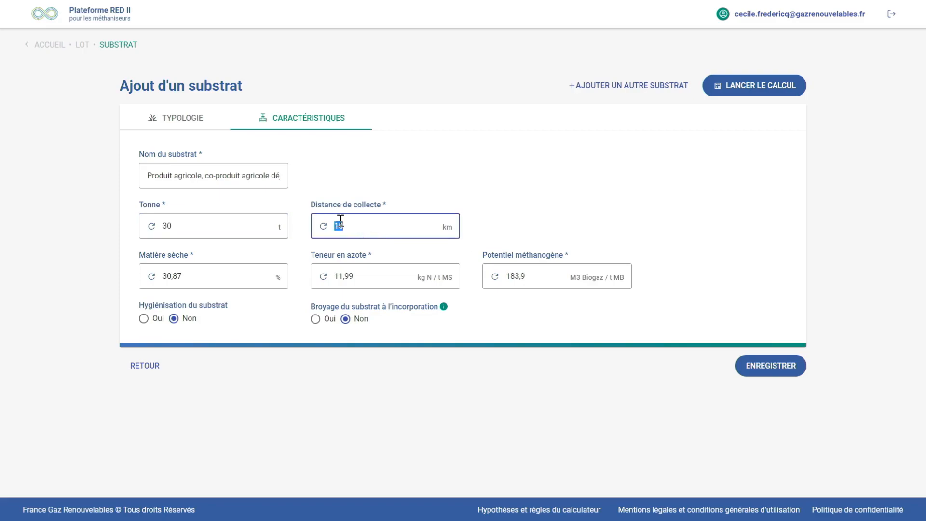
click(699, 207)
click(782, 371)
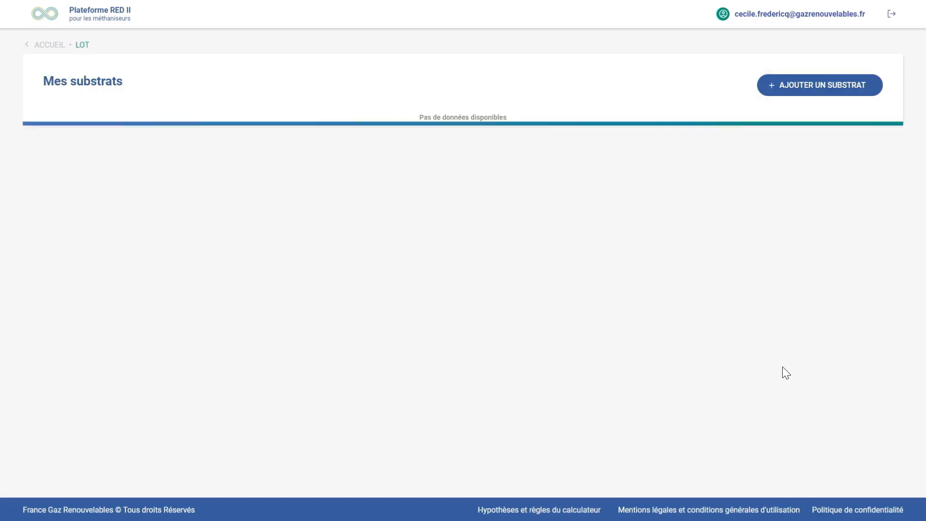
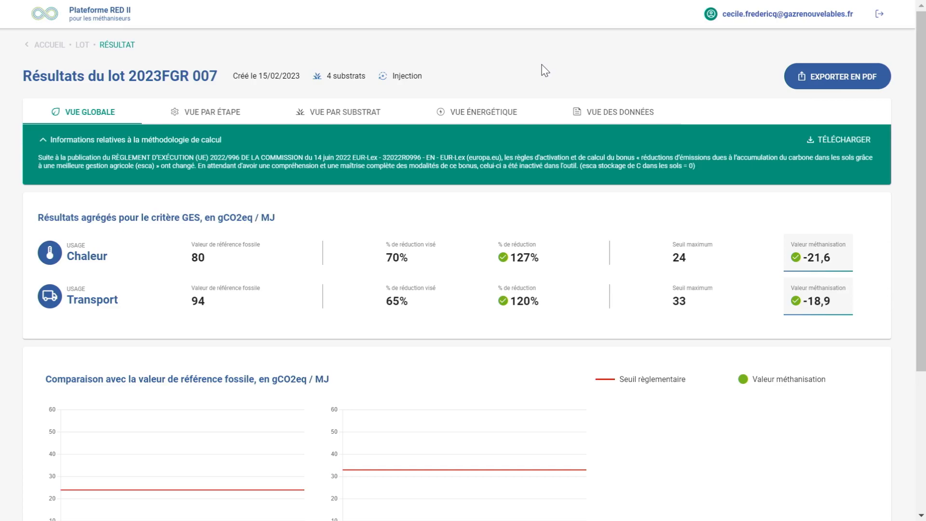
Review the lot's global results: the aggregated GES values for Chaleur and Transport and the comparison charts with the fossil reference
scroll(545, 71, down, 5)
scroll(545, 71, up, 5)
scroll(451, 324, down, 4)
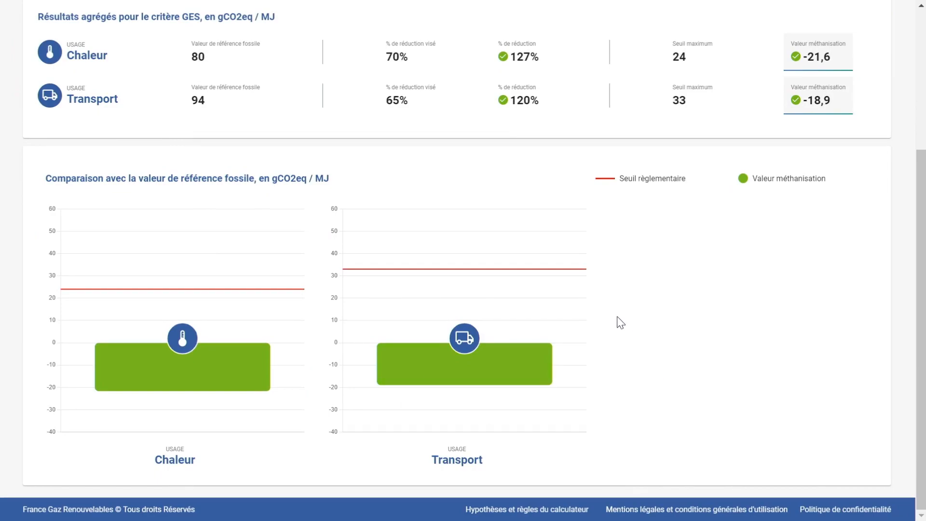
mouse_move(533, 365)
scroll(667, 295, up, 5)
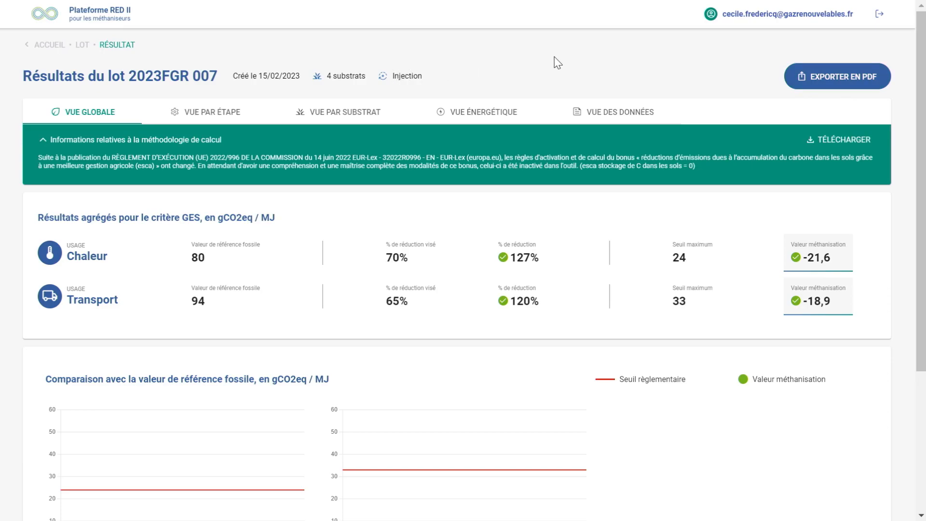
Examine the lot's results by step, covering the GES contribution chart and the detailed Chaleur and Transport values
click(200, 114)
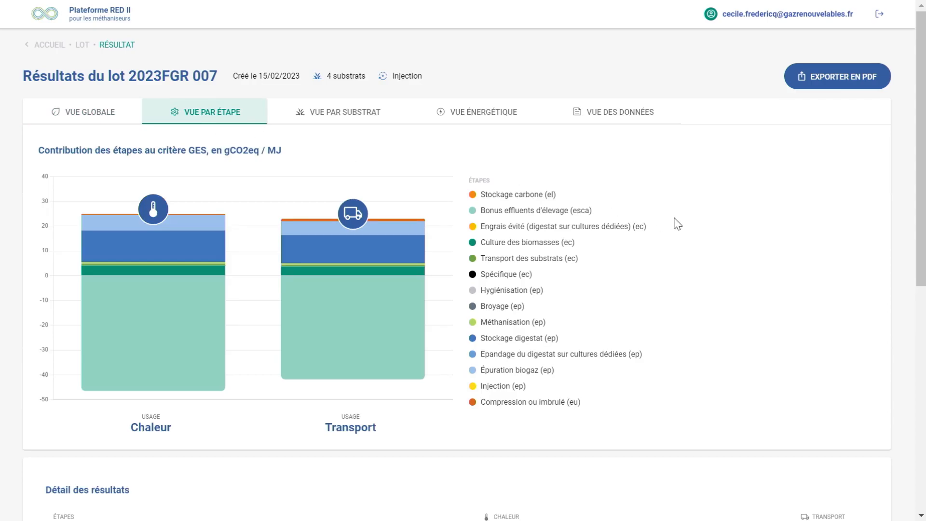
scroll(675, 220, down, 5)
scroll(676, 220, up, 5)
mouse_move(401, 353)
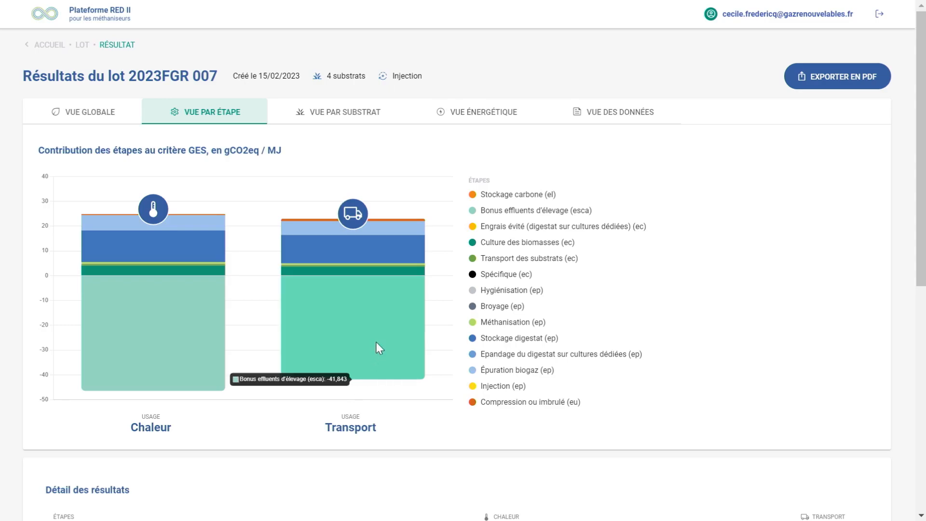
scroll(376, 343, down, 5)
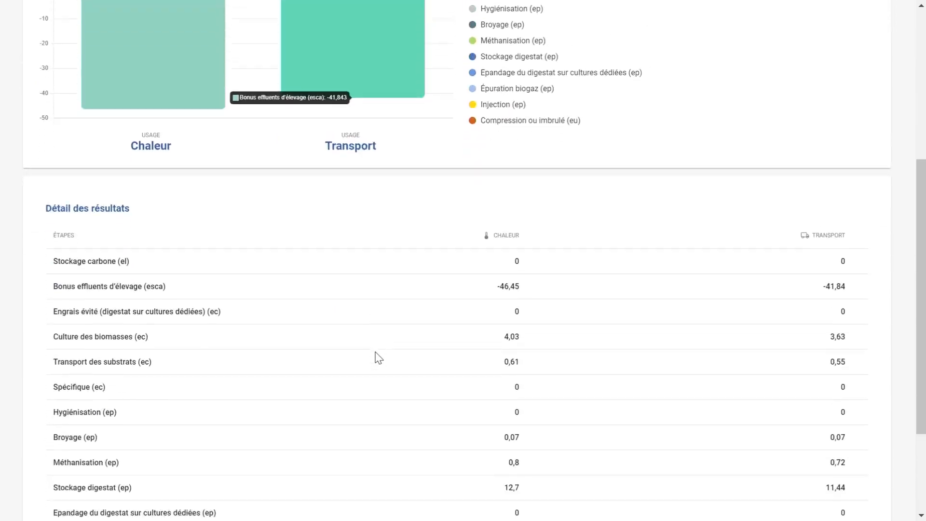
scroll(377, 358, down, 2)
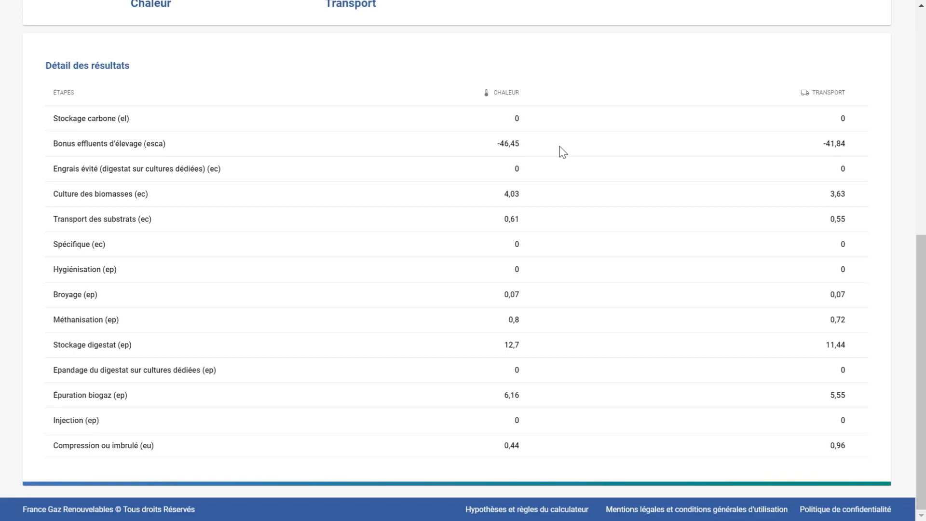
scroll(559, 146, up, 8)
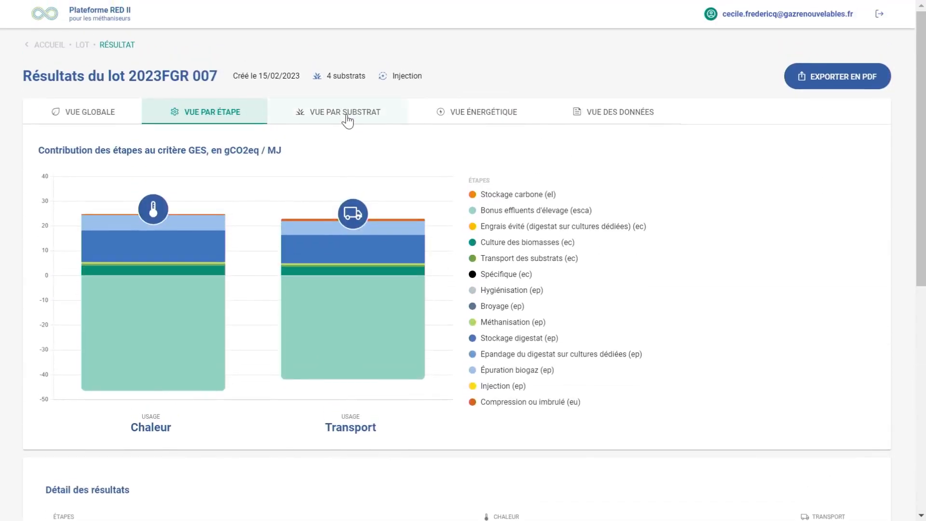
Examine the lot's results by substrate, covering total emissions and the emissions per MJ for Chaleur and Transport
click(348, 119)
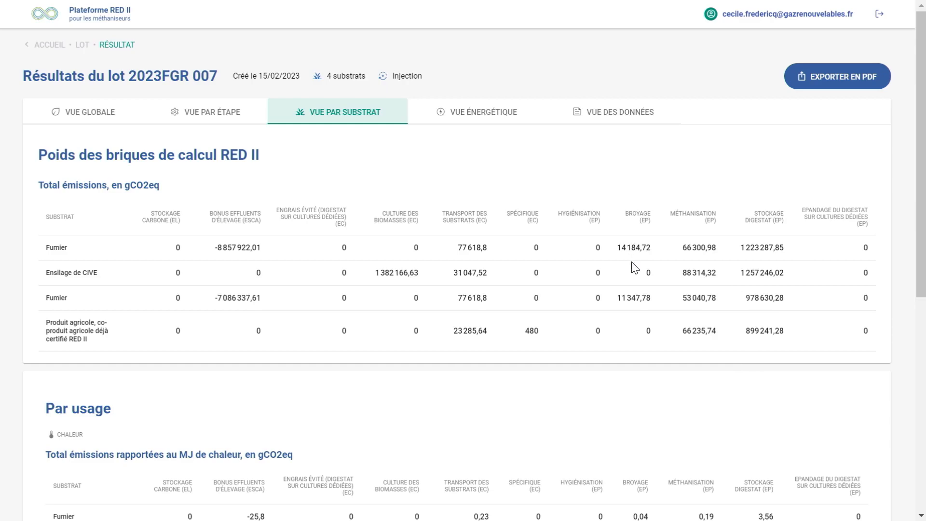
scroll(635, 268, down, 6)
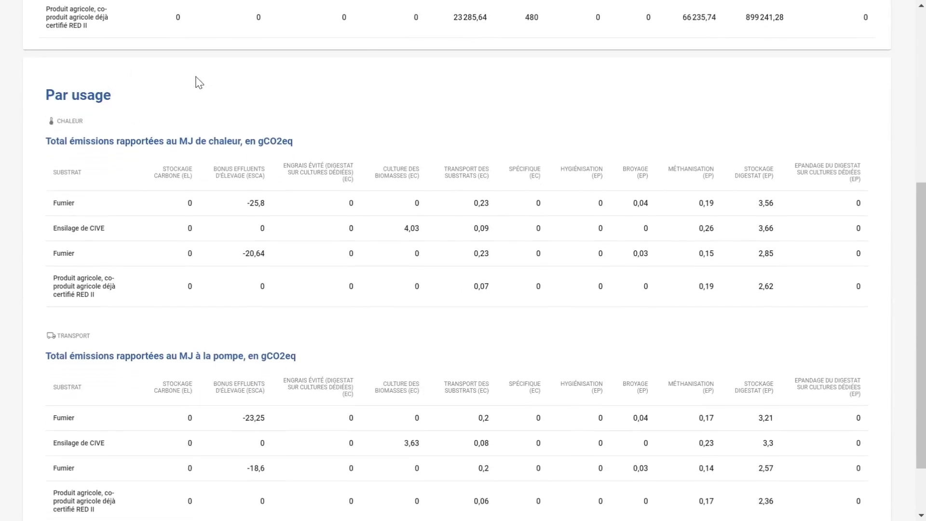
scroll(372, 129, up, 6)
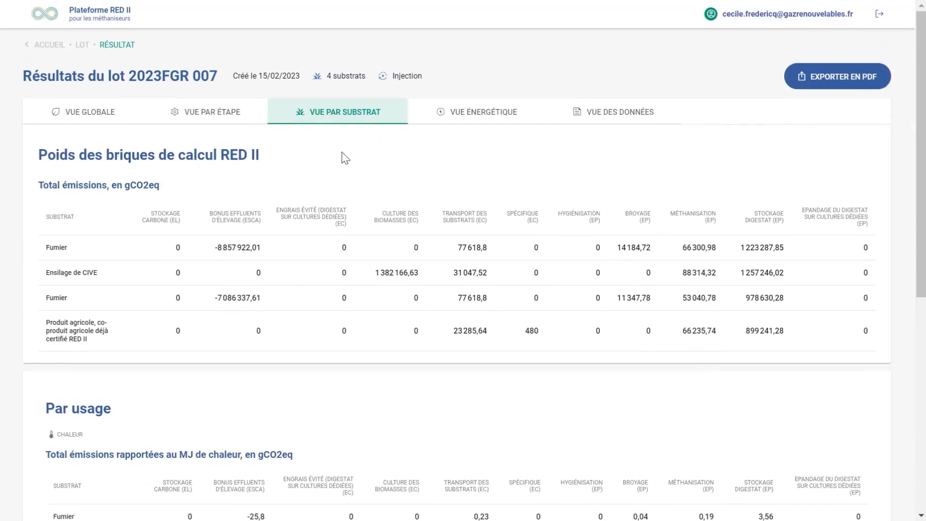
scroll(344, 155, down, 4)
scroll(356, 150, down, 2)
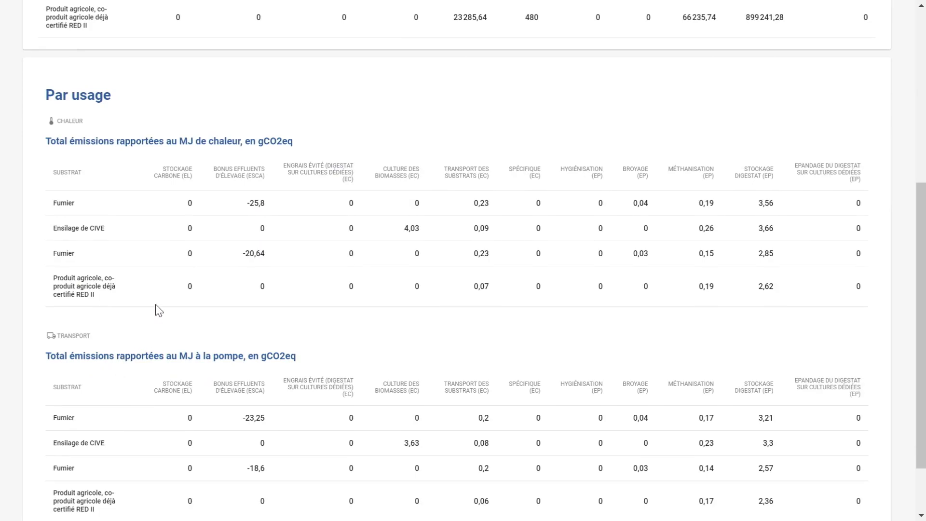
scroll(157, 310, down, 2)
scroll(156, 310, up, 9)
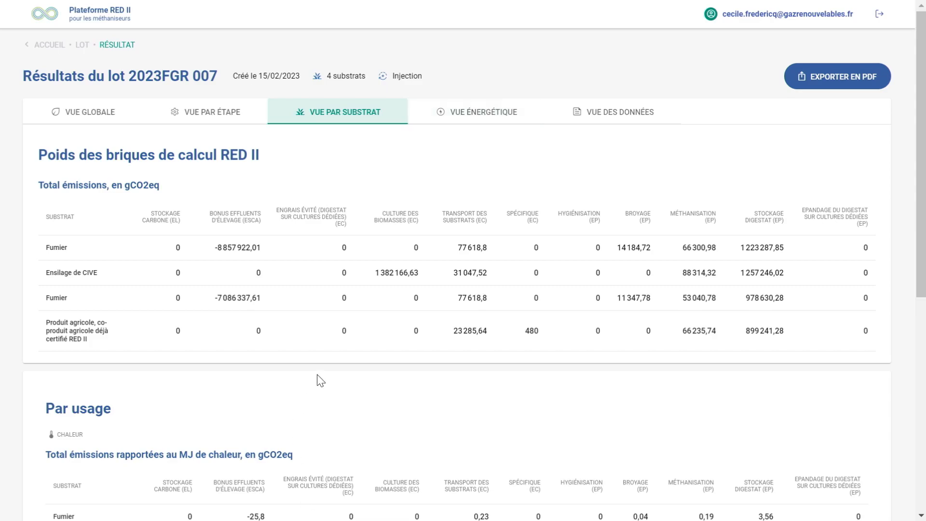
Examine the lot's energy results, covering energy production, the distribution by substrate and the detailed results table
click(480, 121)
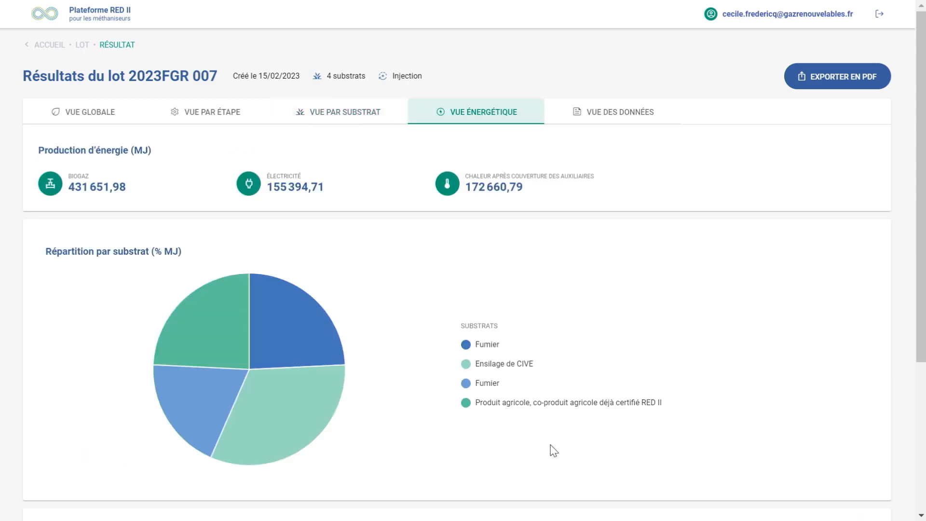
mouse_move(221, 388)
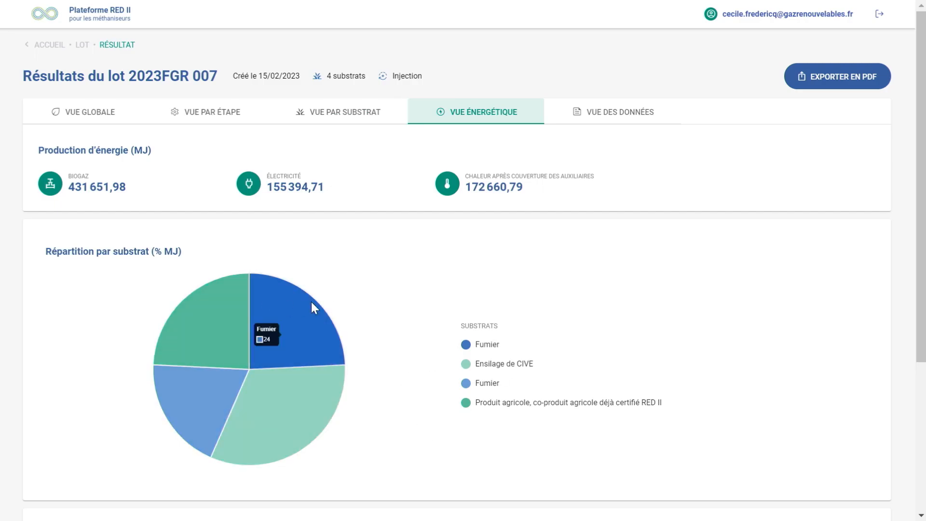
mouse_move(250, 320)
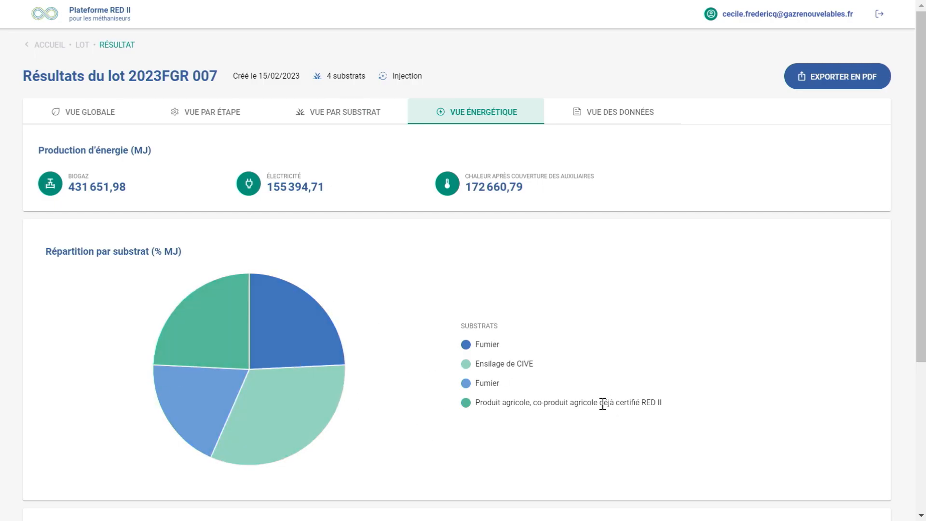
scroll(602, 405, down, 5)
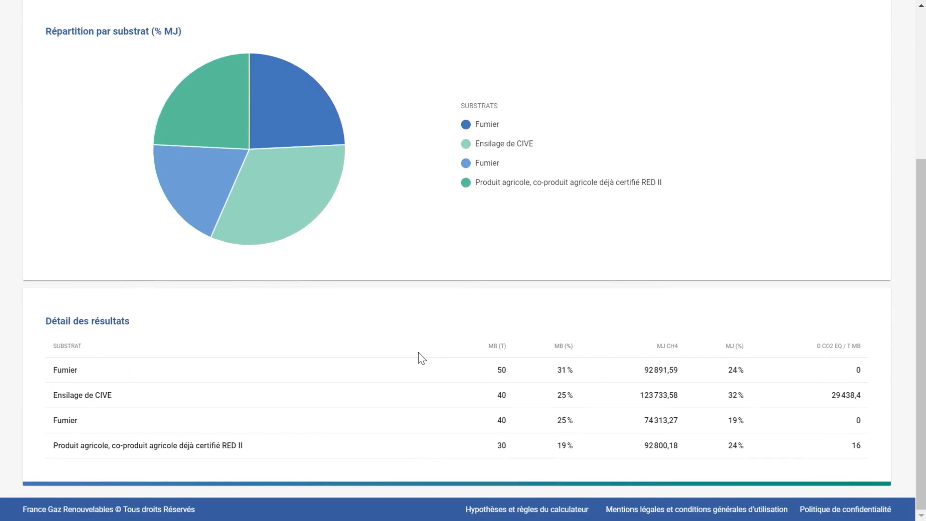
scroll(416, 352, up, 5)
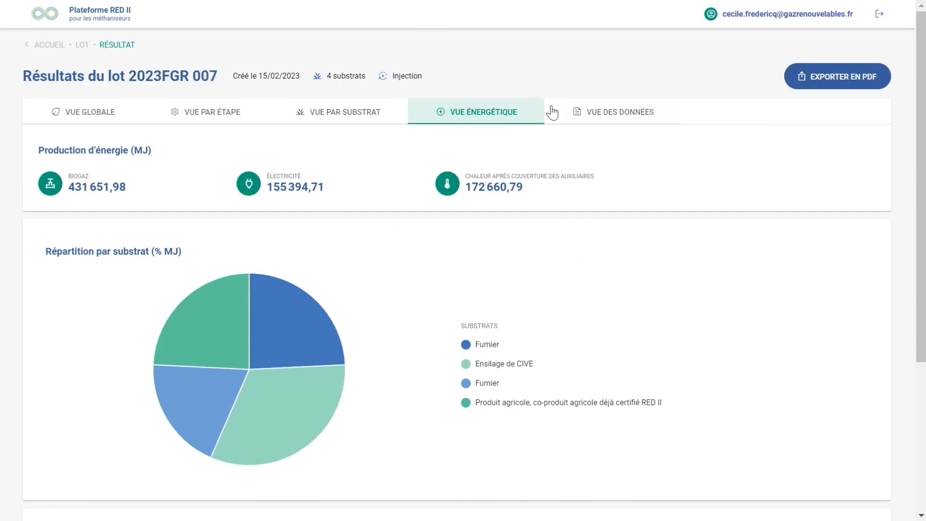
Review the lot's input data: methanisation unit, lot information and the full width of the Intrants du lot table
click(609, 117)
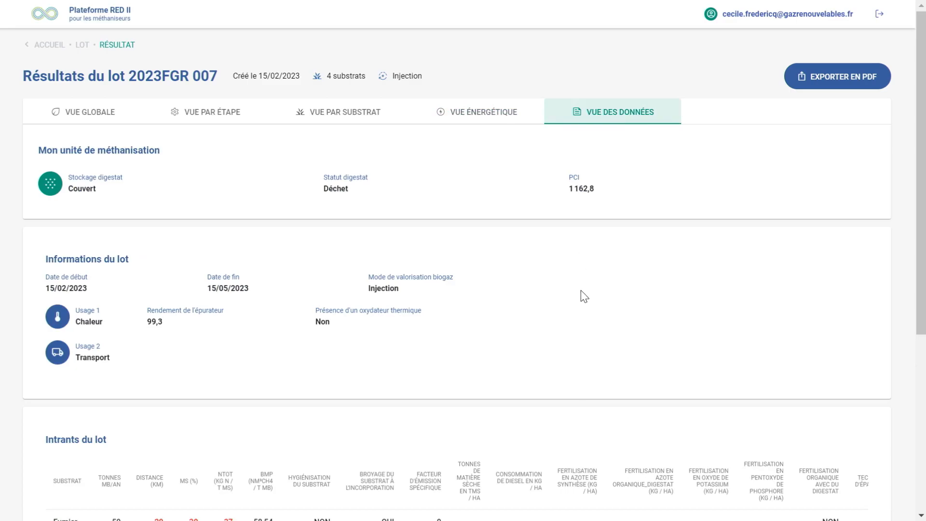
scroll(582, 296, down, 5)
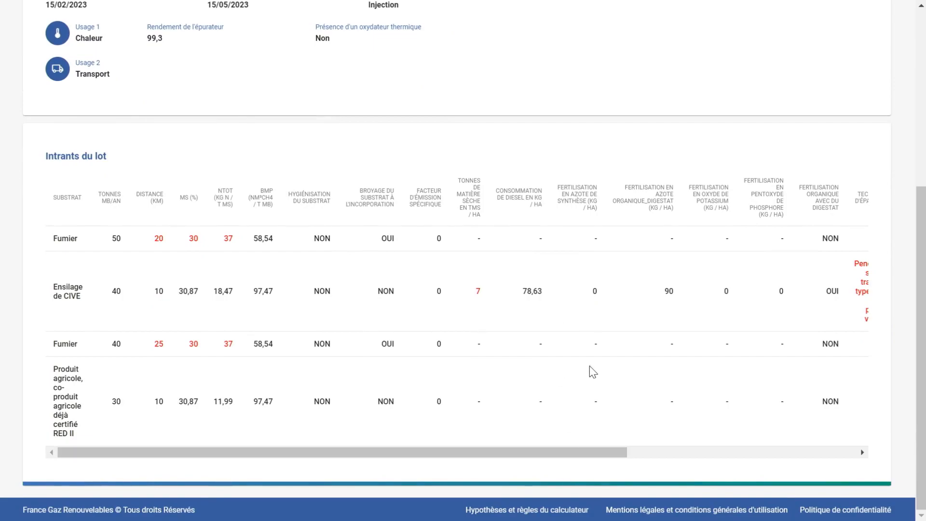
scroll(571, 369, up, 3)
scroll(570, 369, up, 2)
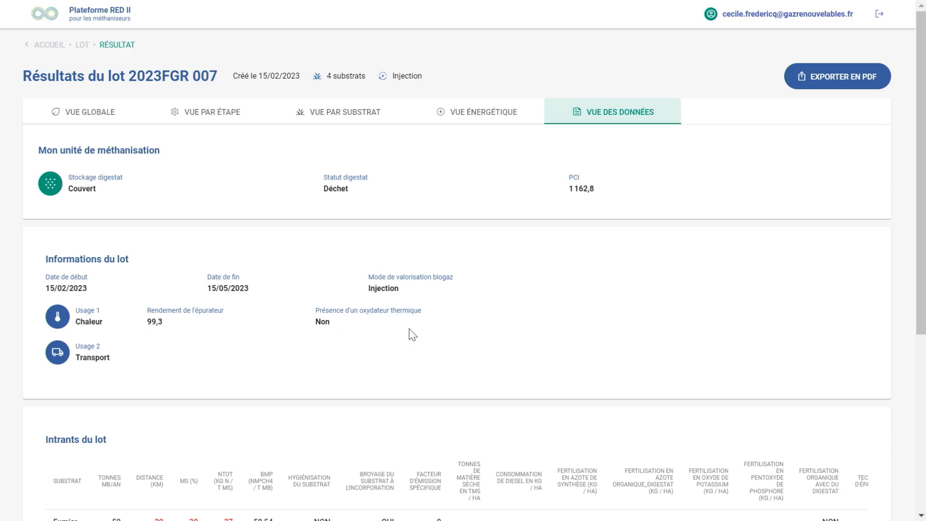
scroll(394, 348, down, 6)
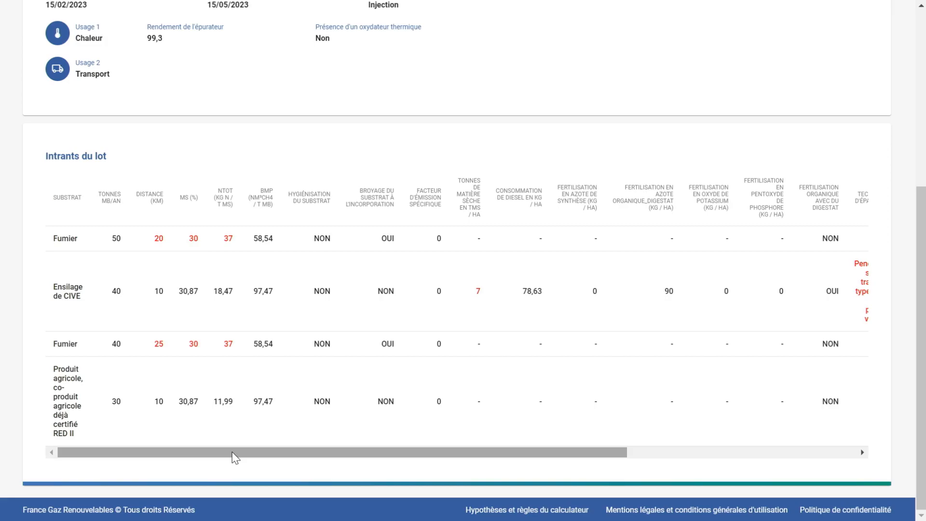
drag(231, 452, 416, 463)
scroll(281, 437, left, 3)
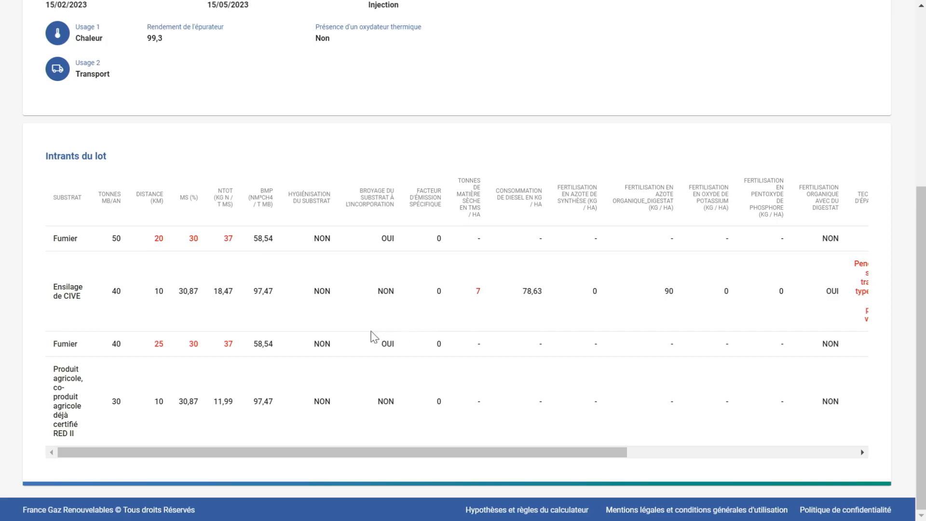
scroll(342, 343, up, 5)
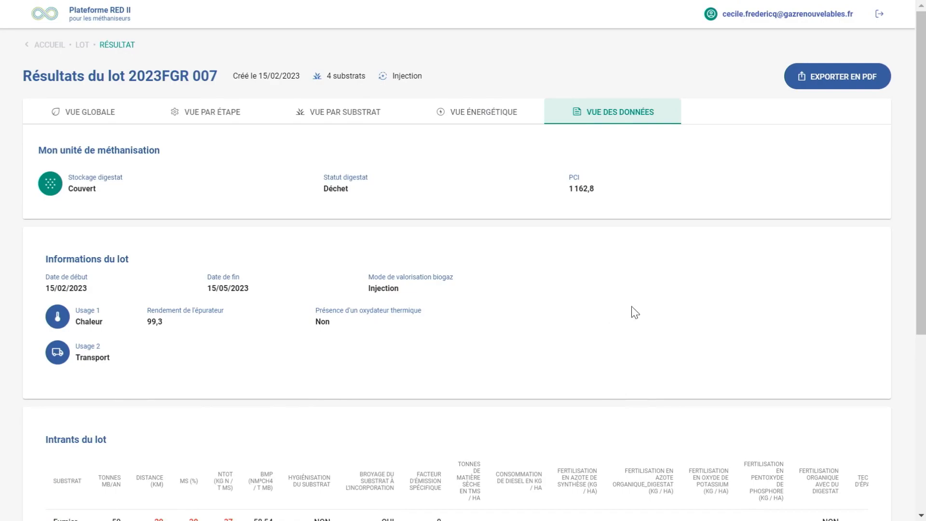
scroll(635, 313, down, 6)
scroll(634, 313, up, 6)
Return to the energy lots list and check the alert on Lot 2023FGR 004
click(50, 46)
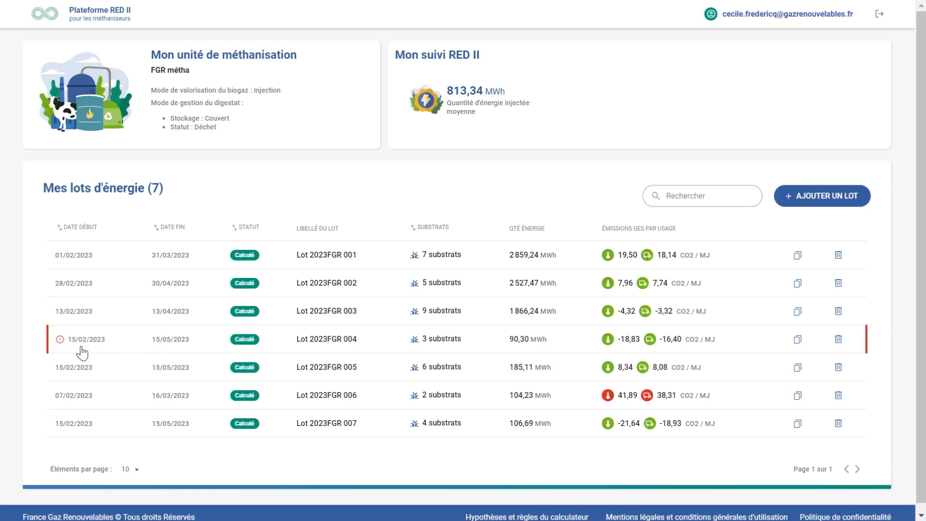
mouse_move(61, 344)
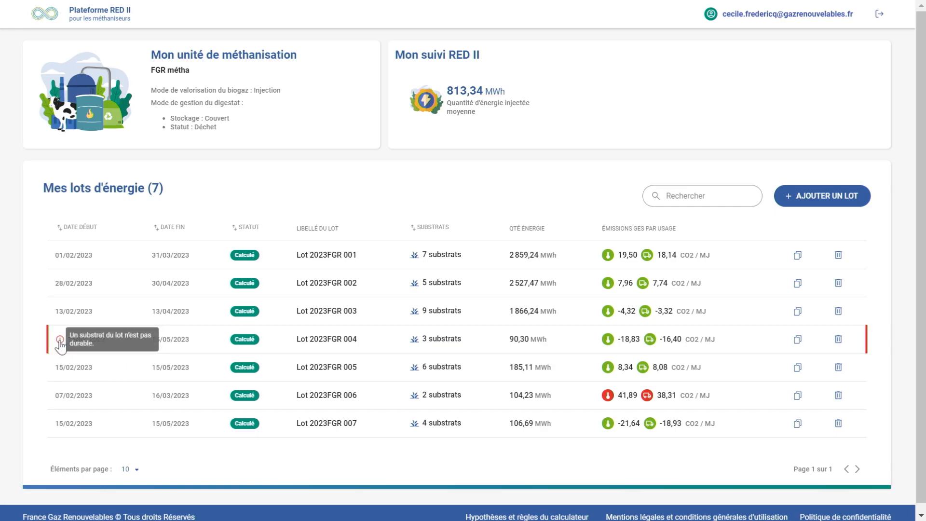
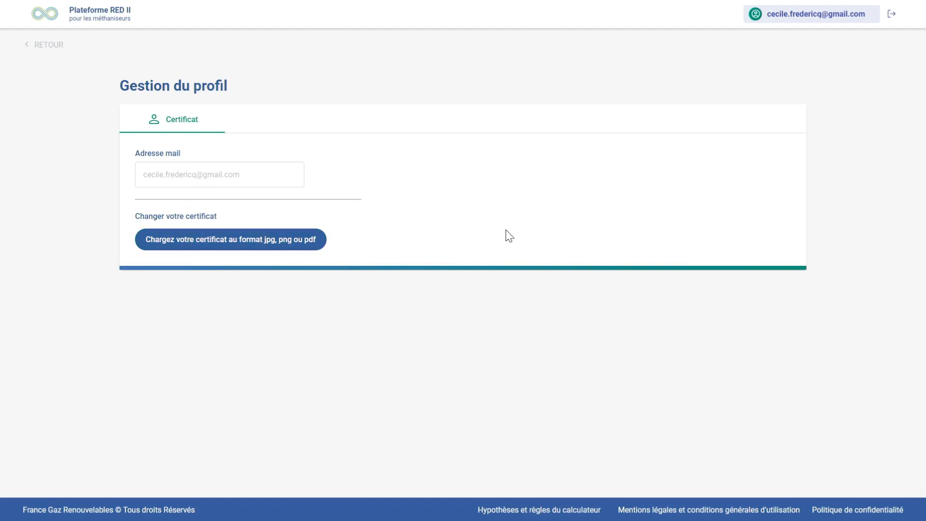
Check the certificate upload option in the profile without choosing a file, and return to the audited units list
click(237, 245)
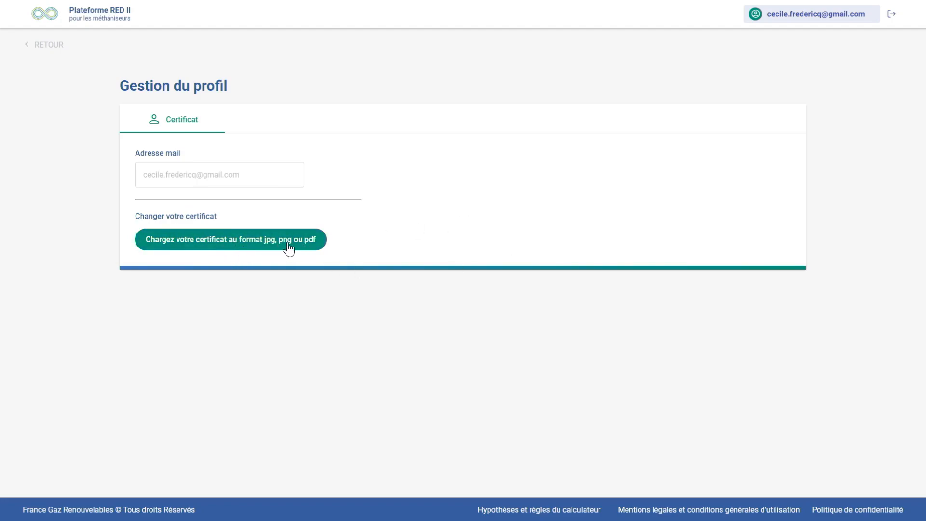
click(258, 242)
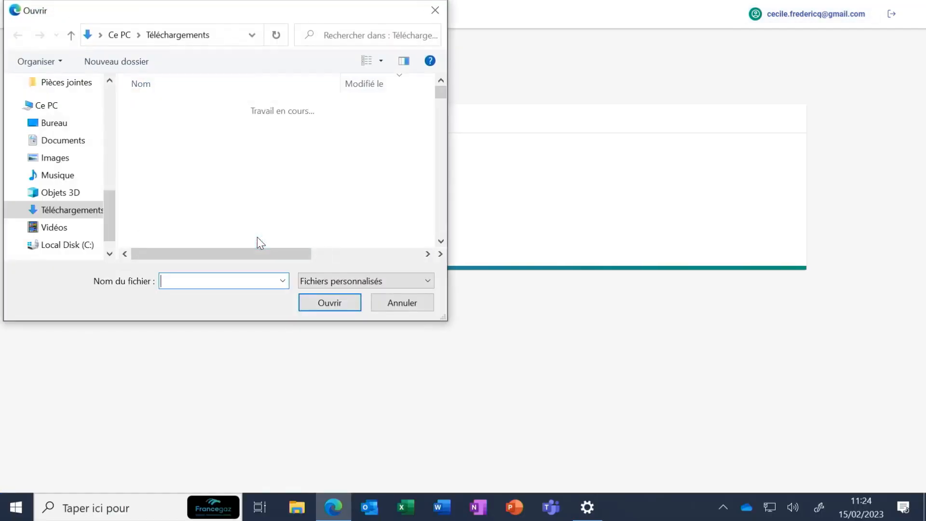
click(435, 10)
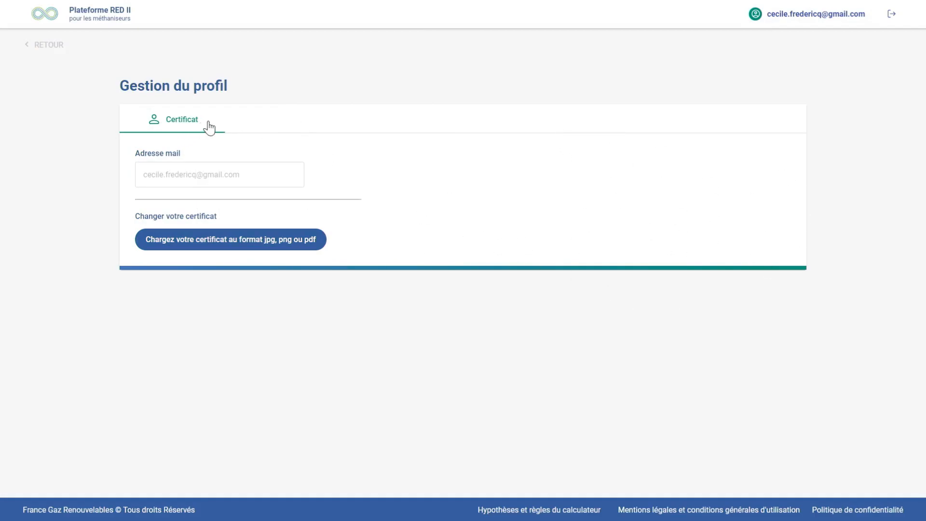
click(759, 17)
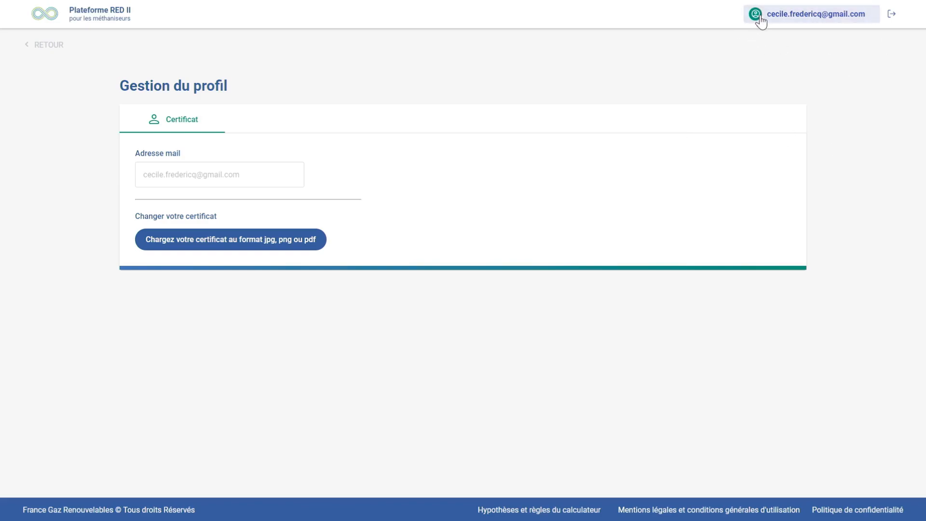
click(39, 48)
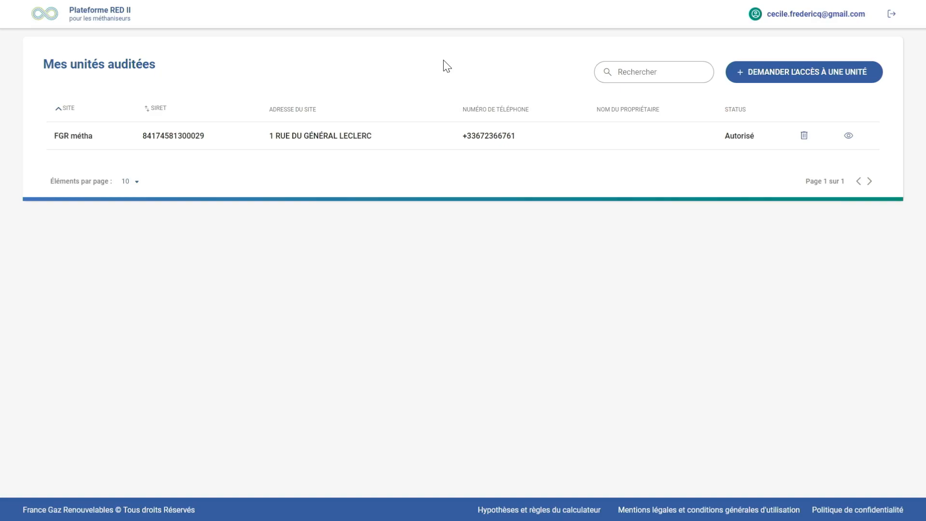
View the form for requesting access to a unit and close it without submitting a request
click(824, 72)
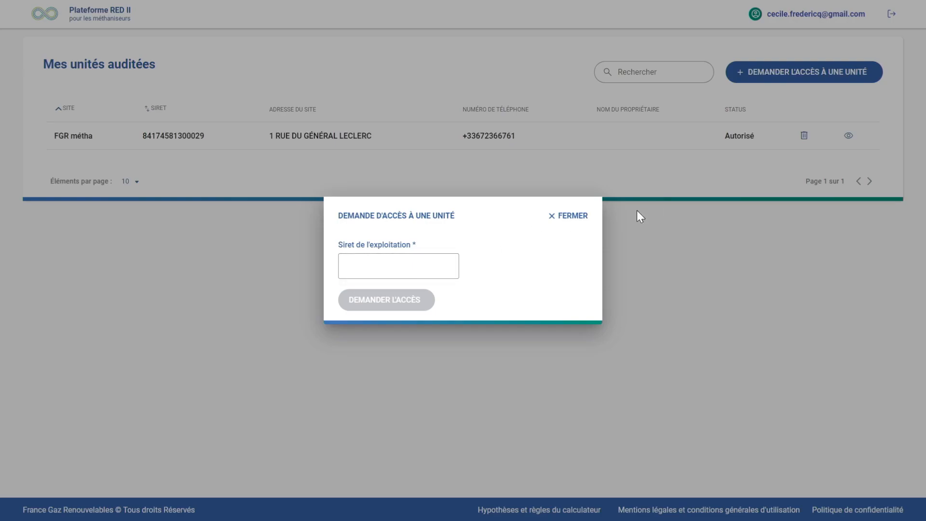
click(579, 216)
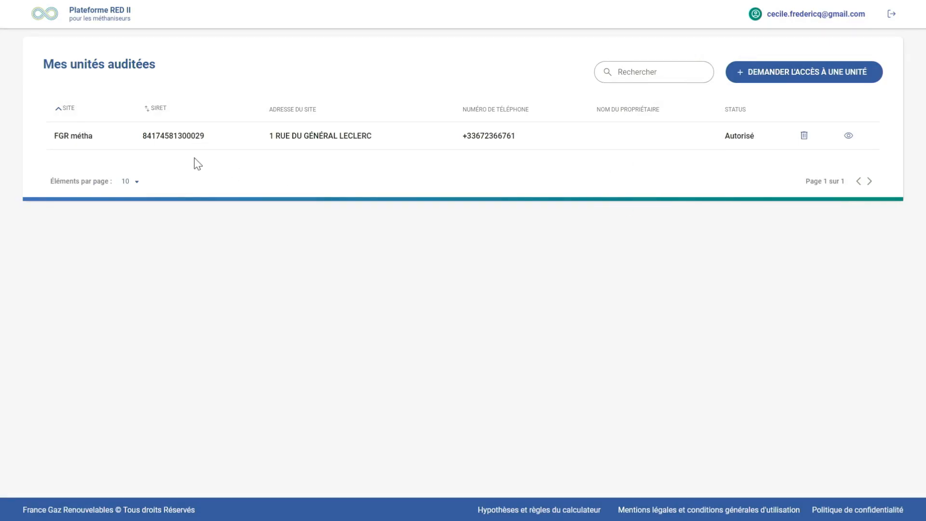
Open the audited unit FGR métha and display the results of Lot 2023FGR 001
click(346, 140)
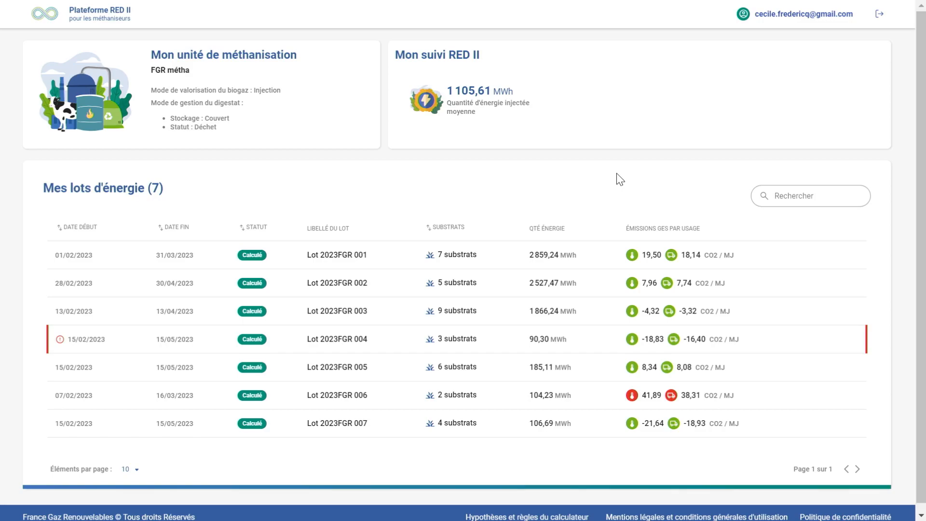
click(341, 259)
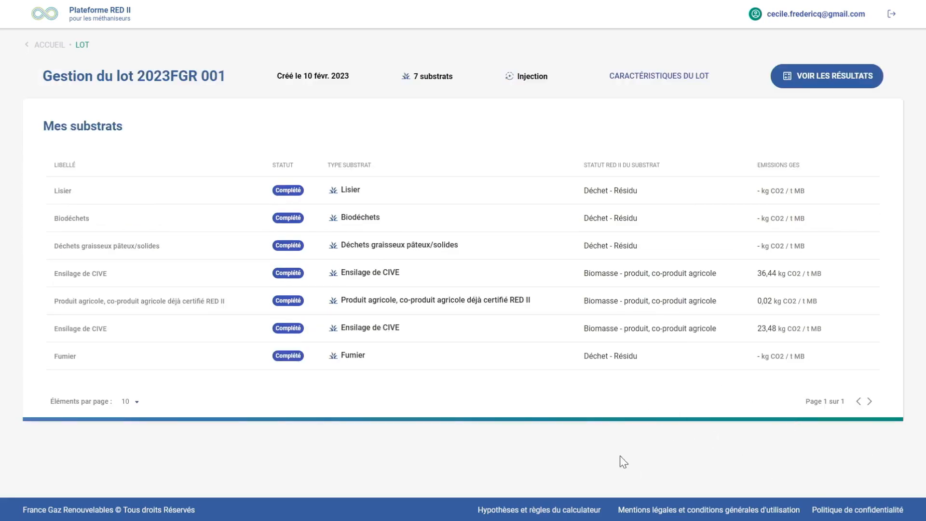
click(839, 81)
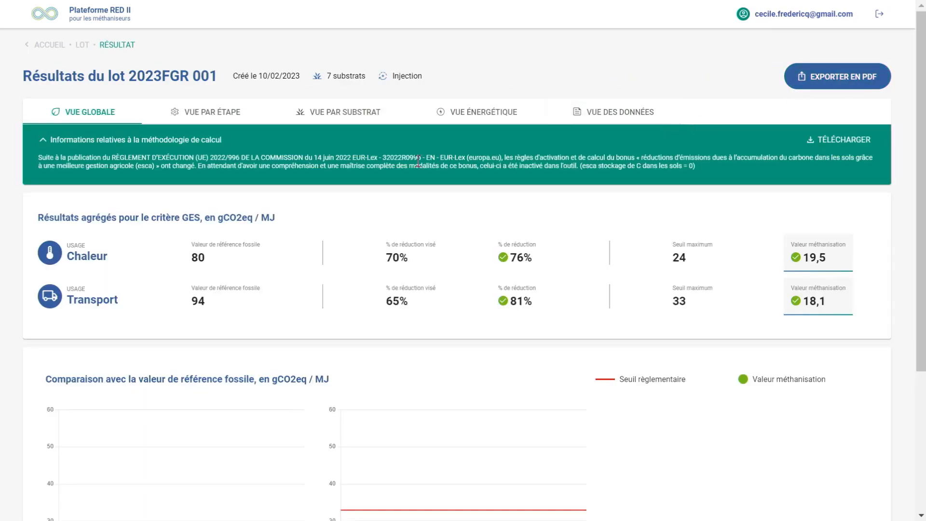
Look through the lot's results by step, by substrate and by energy production
click(213, 114)
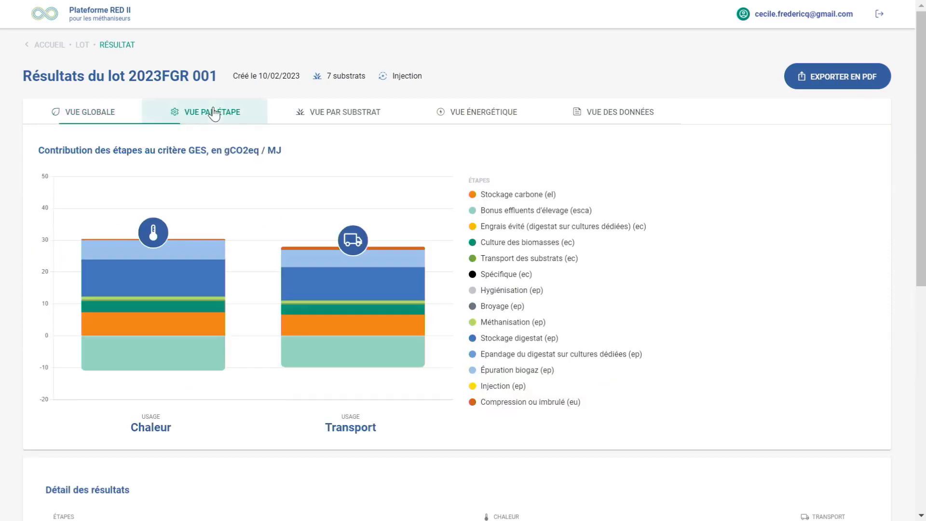
click(362, 117)
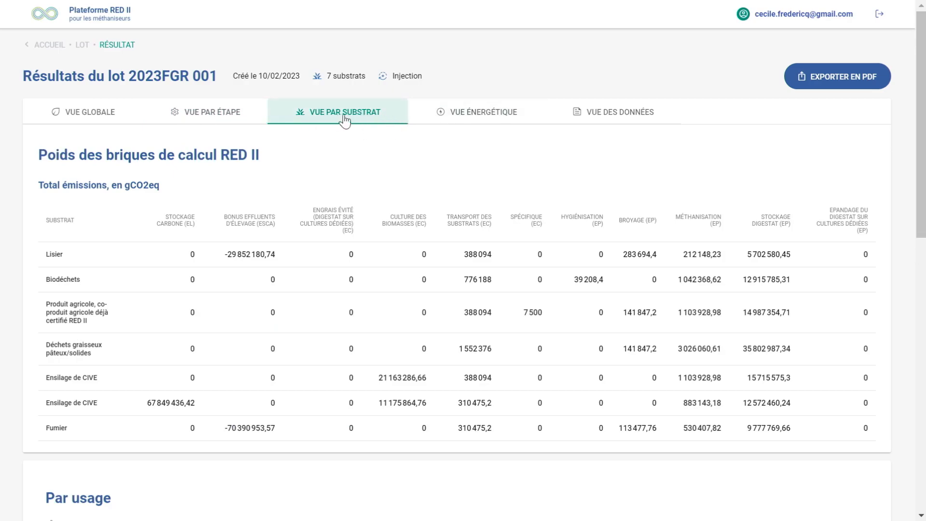
click(477, 118)
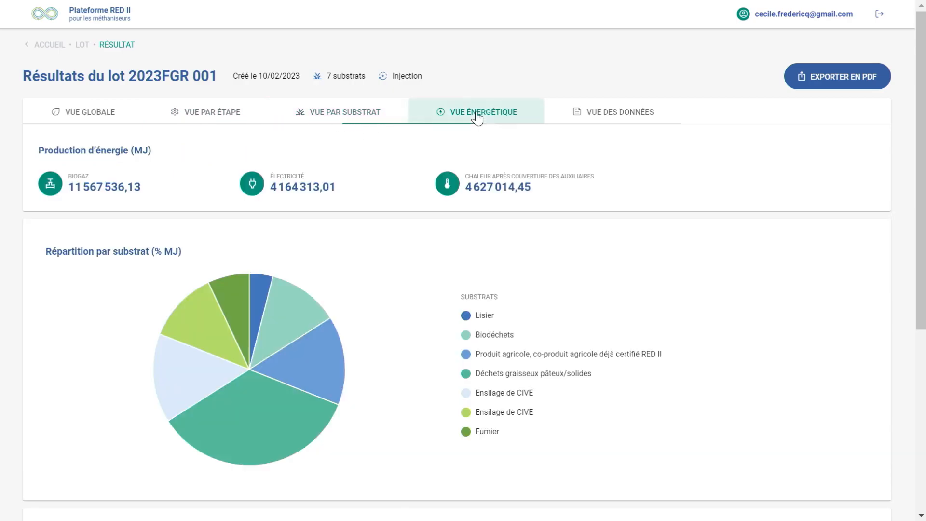
Review the lot's input data, including the Intrants du lot table, and go back to the unit's home page
click(635, 114)
scroll(741, 283, down, 5)
scroll(742, 284, down, 3)
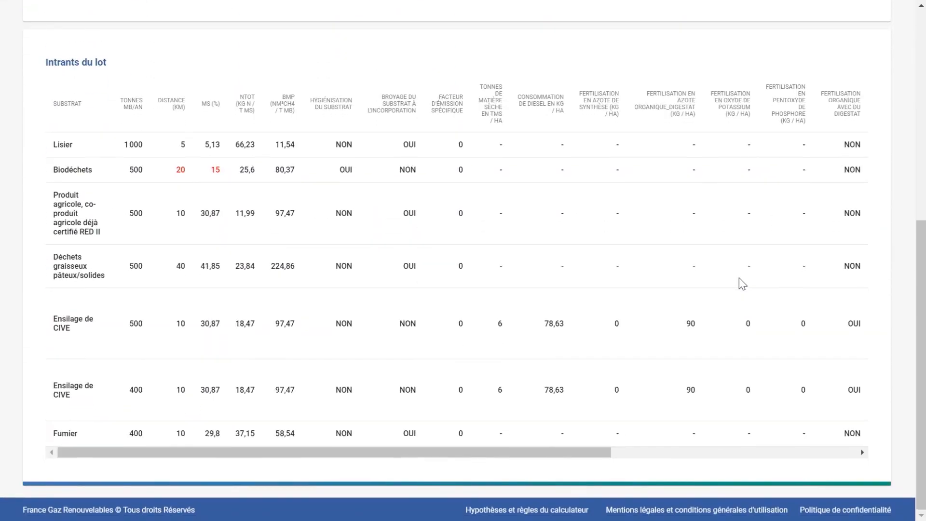
scroll(741, 283, up, 8)
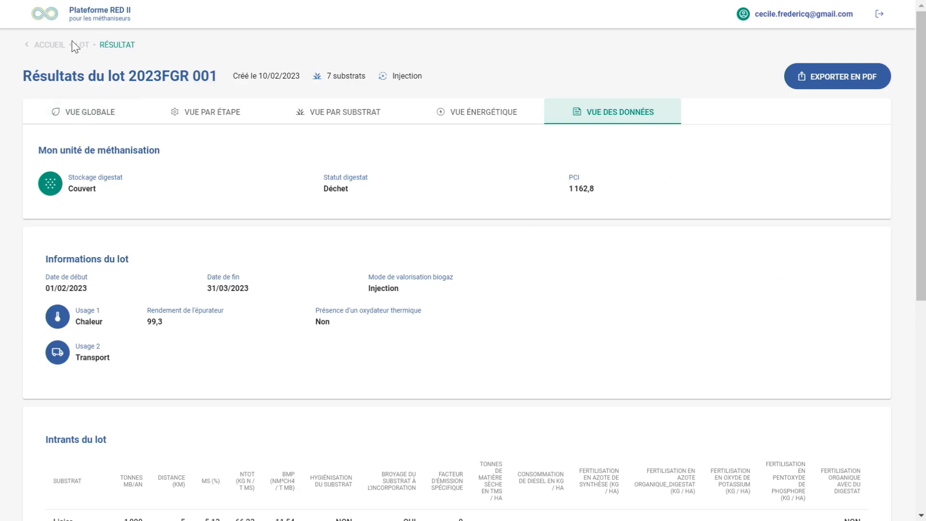
click(46, 45)
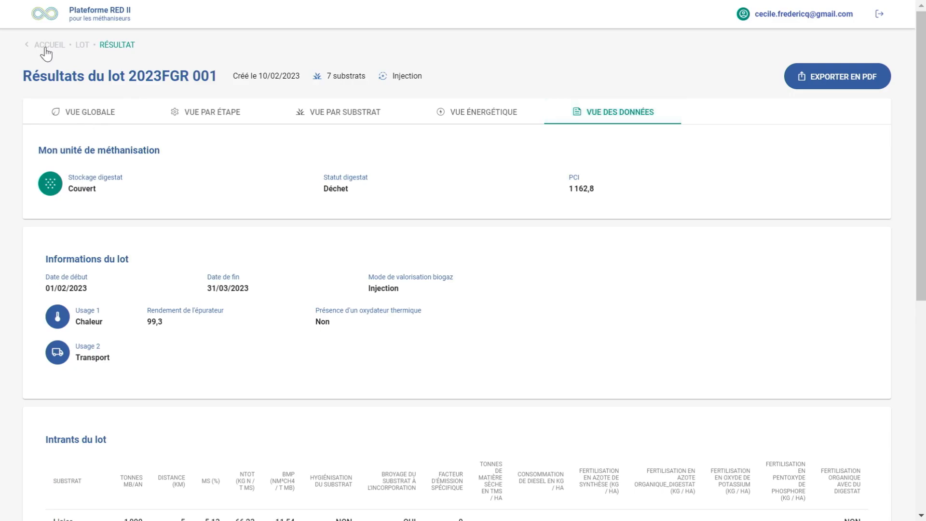